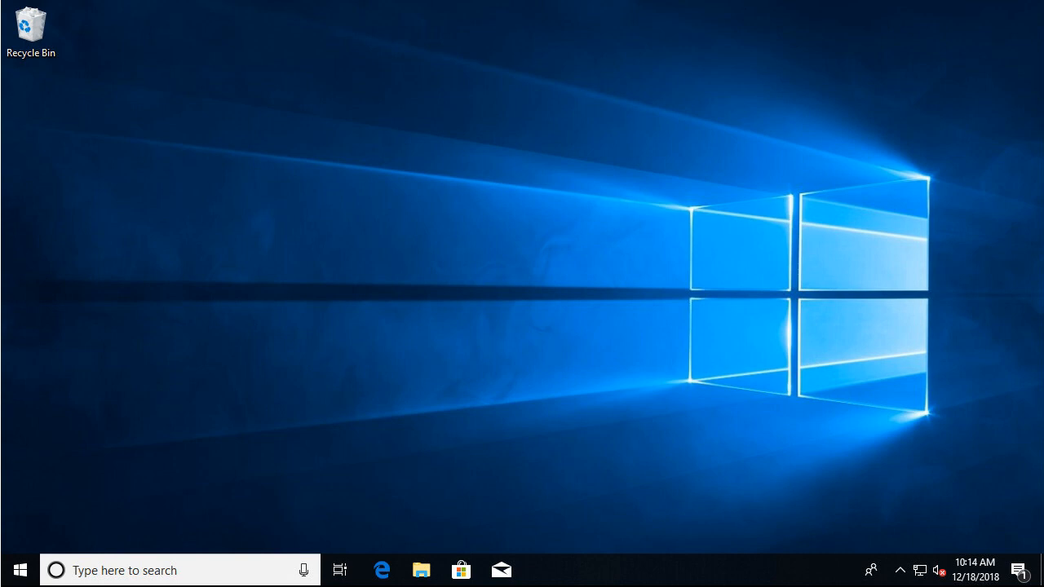
Start the License Manager from the F-Response License Manager Monitor, dismiss the monitor and check the hidden system tray items.
click(23, 571)
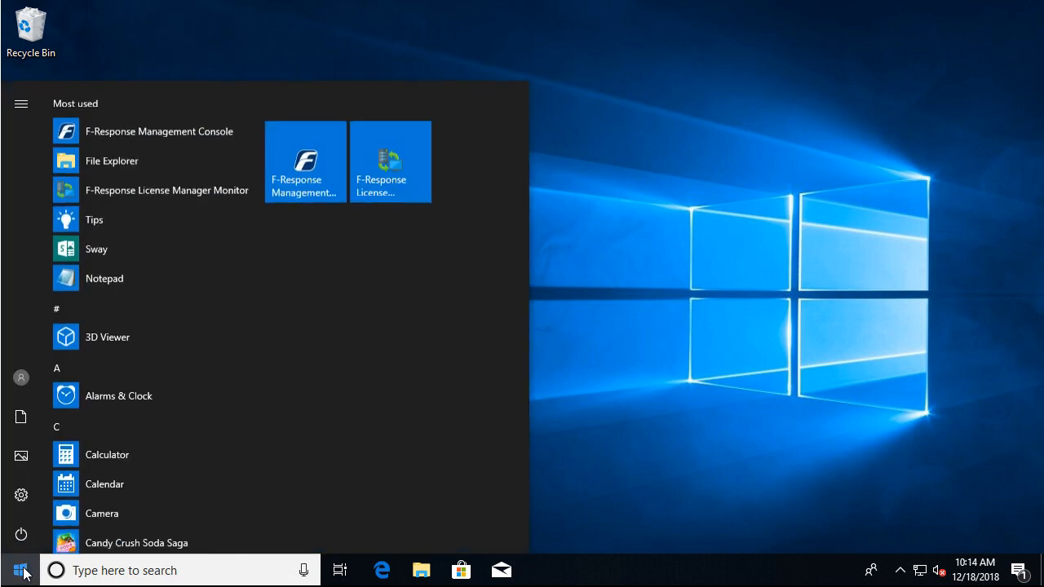
click(389, 171)
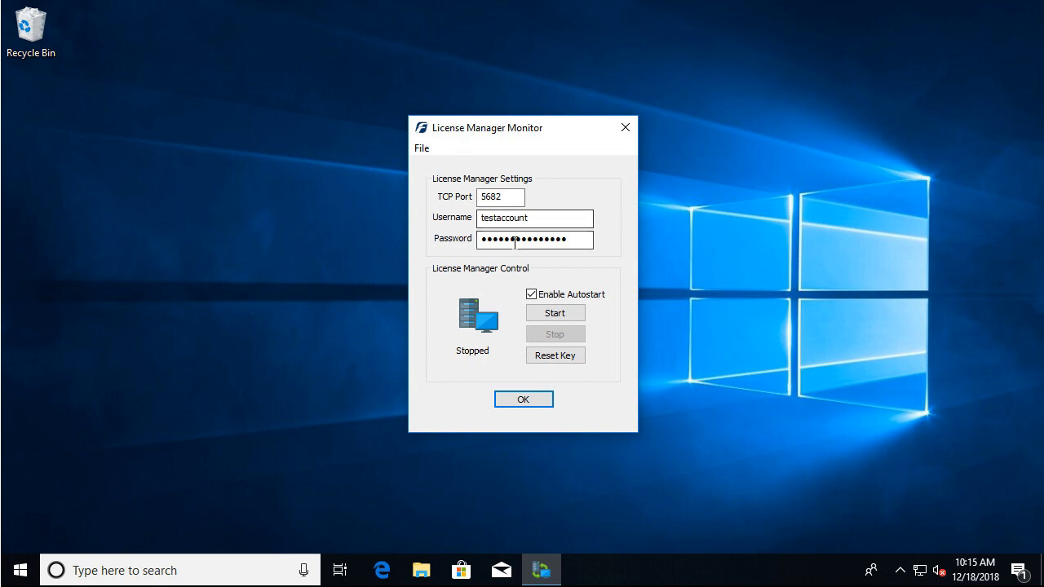
click(556, 317)
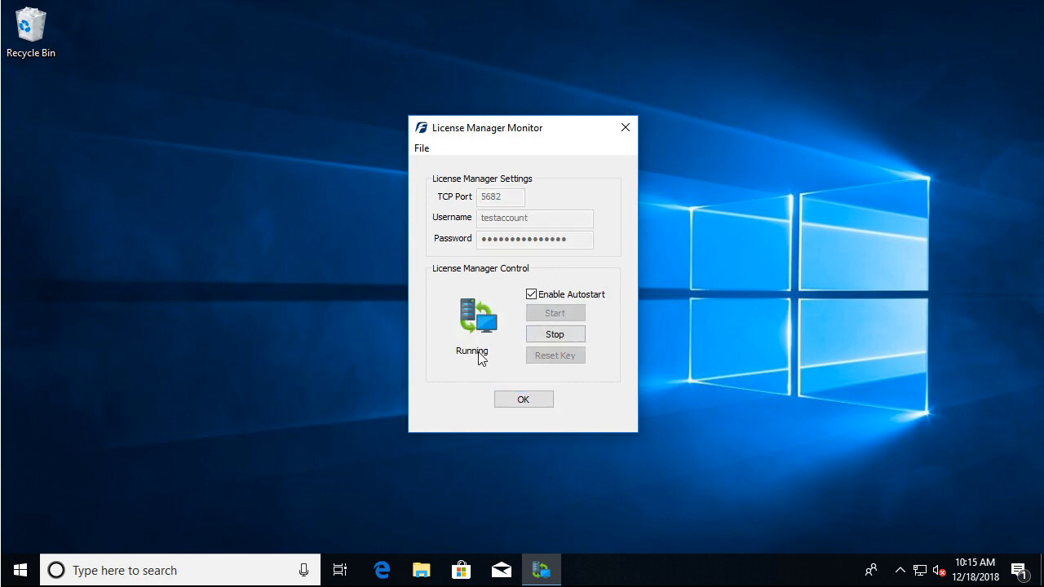
click(526, 399)
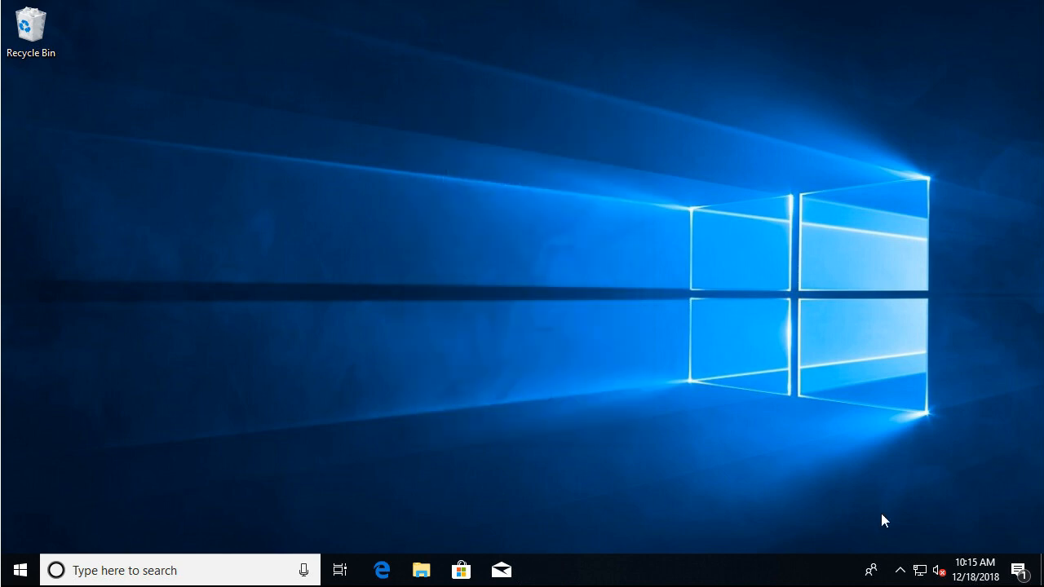
click(901, 570)
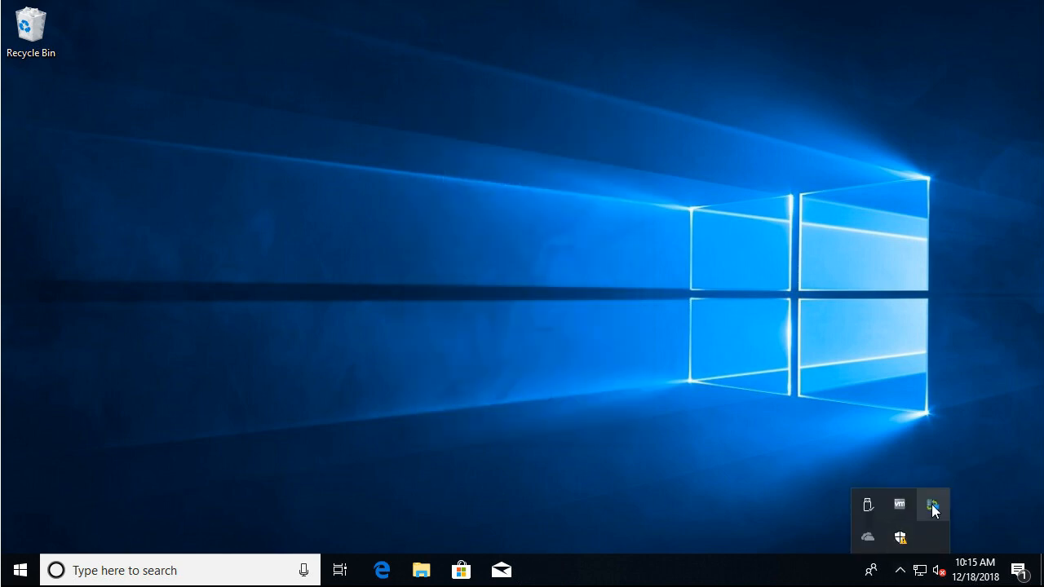
click(900, 570)
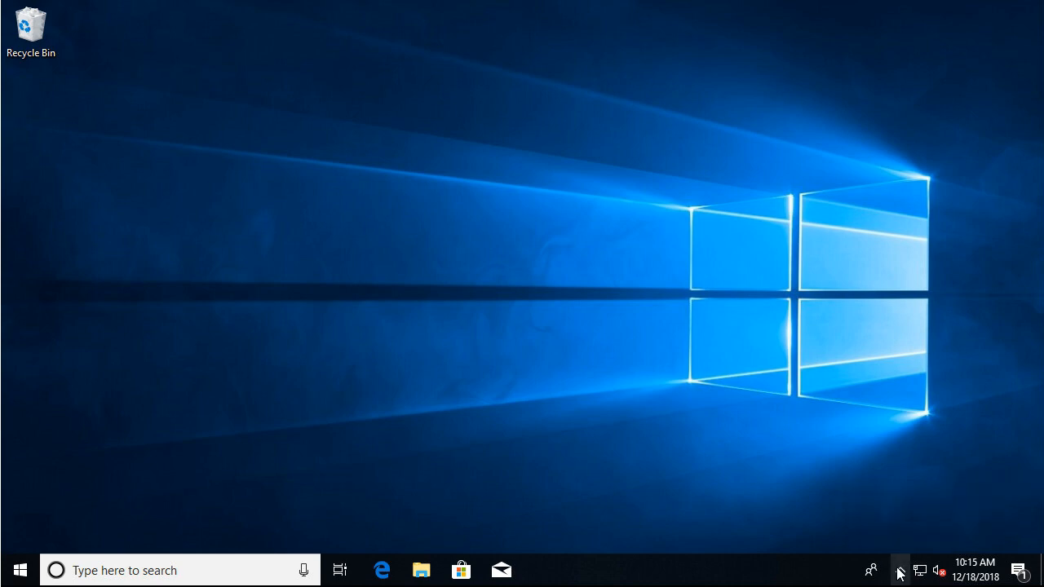
Open the F-Response Management Console and enlarge its window and the data sources area.
click(20, 571)
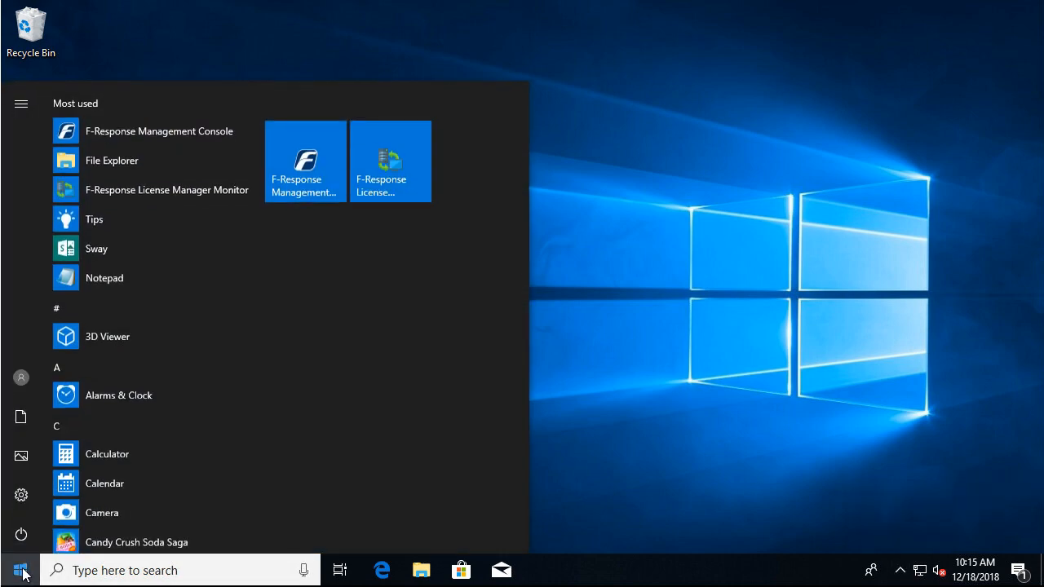
click(333, 166)
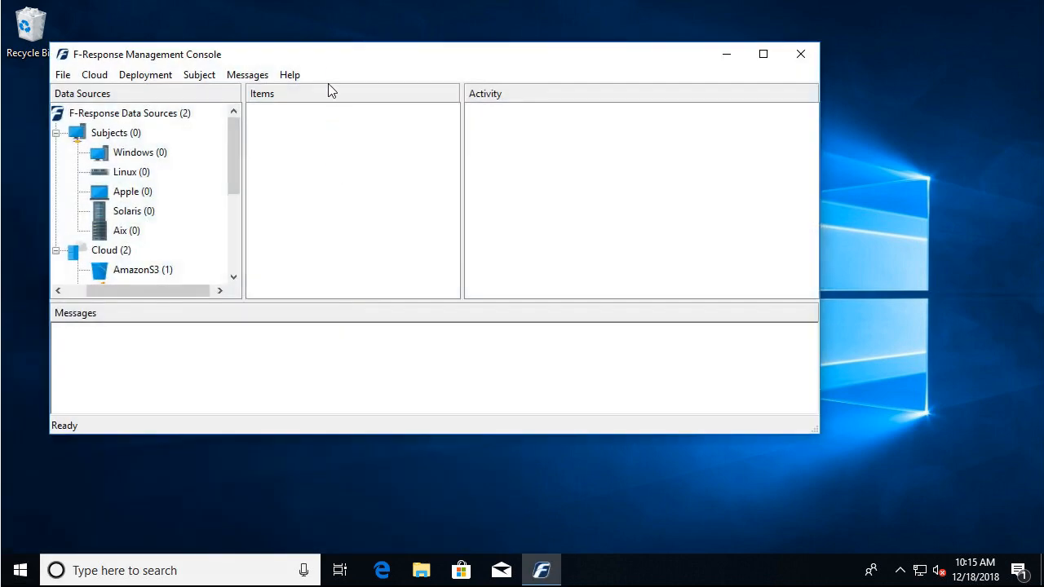
drag(333, 60, 416, 74)
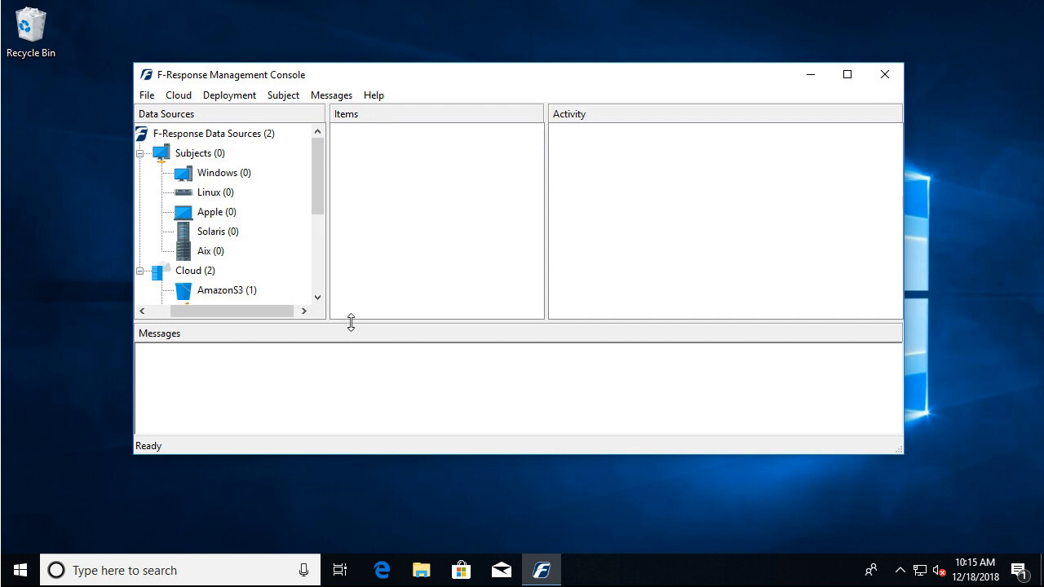
drag(353, 323, 368, 364)
drag(370, 458, 371, 513)
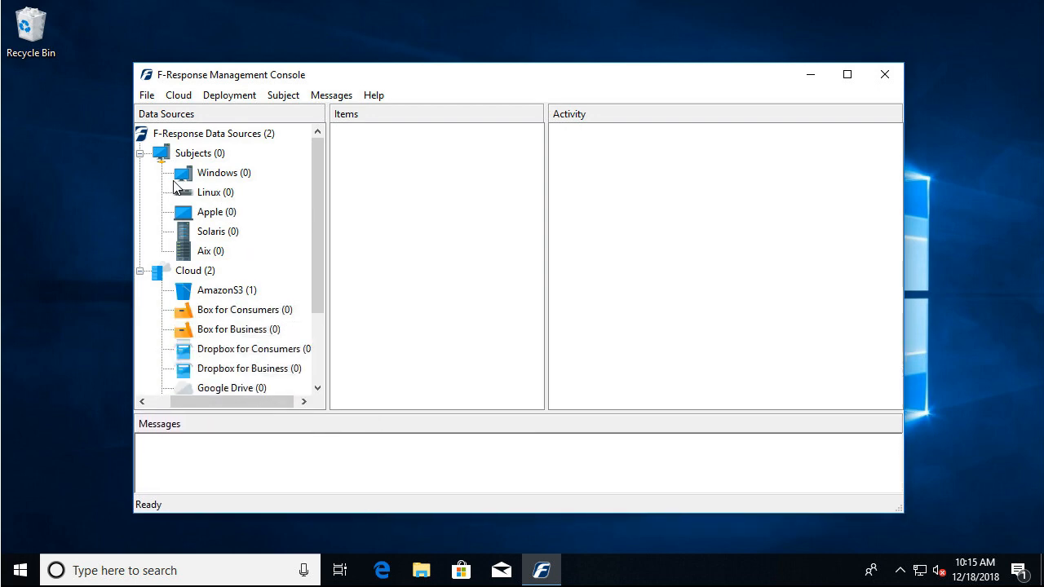
drag(134, 289, 84, 290)
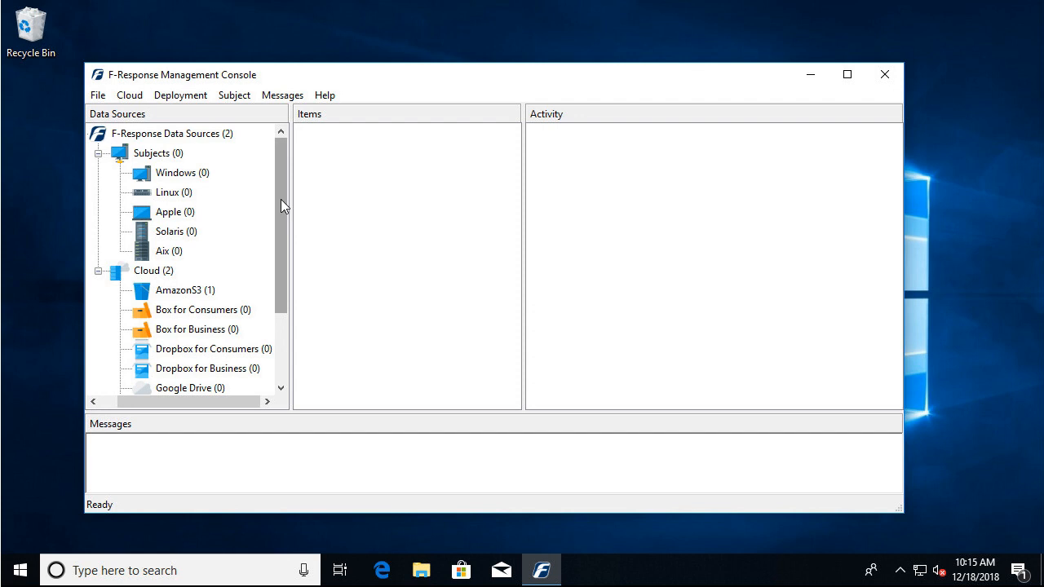
mouse_move(280, 201)
mouse_down()
mouse_move(293, 282)
mouse_move(291, 195)
mouse_up()
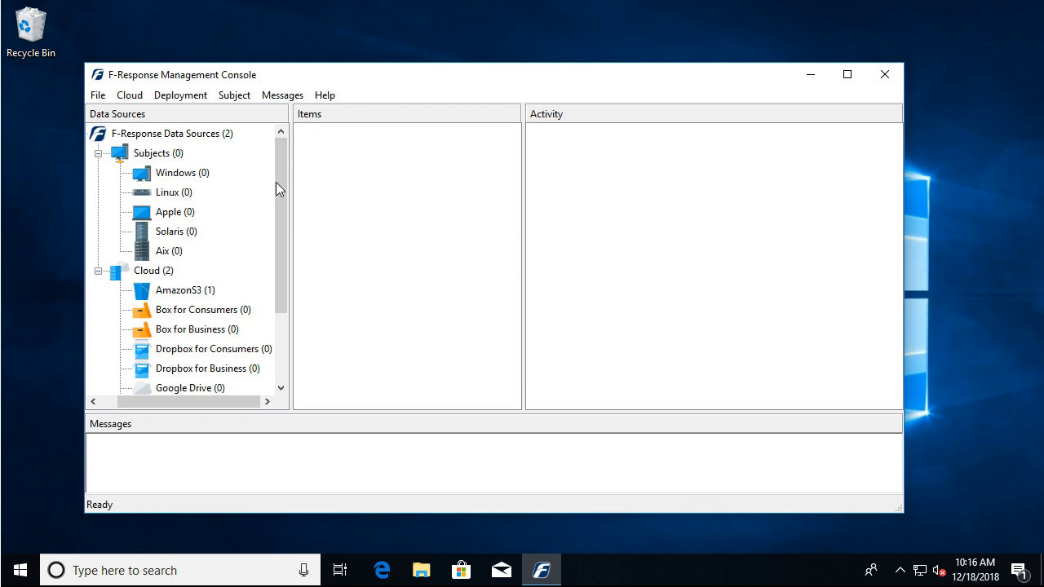
Review the deployment settings and accept them with 192.168.0.32:5682 as the License Manager URI.
click(186, 96)
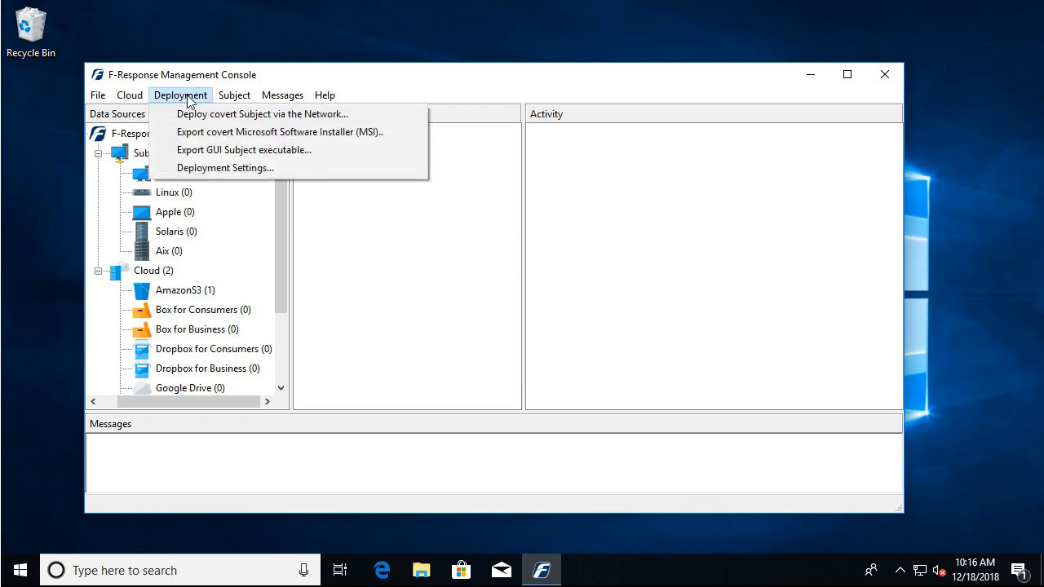
click(182, 168)
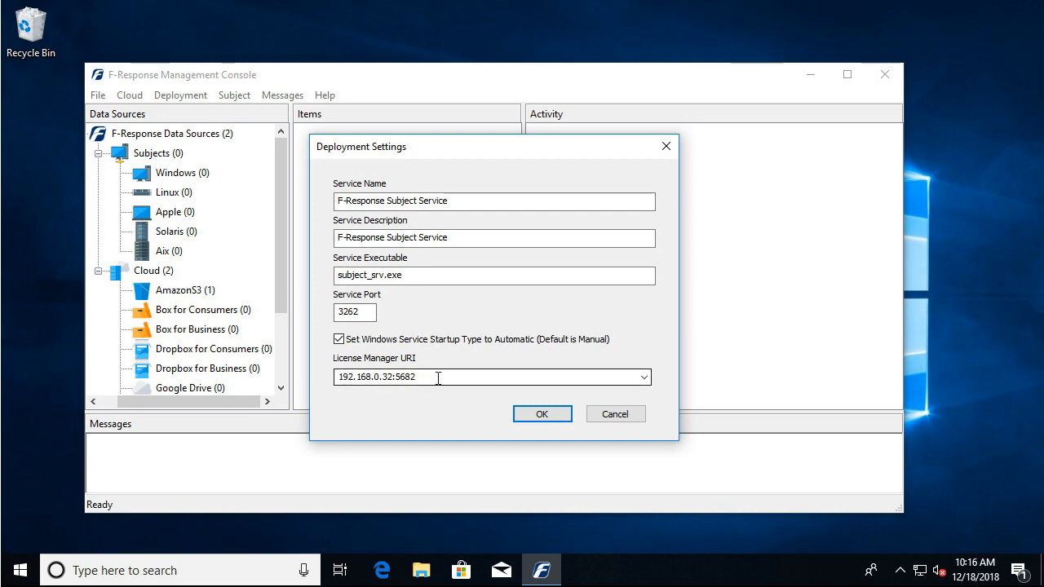
click(644, 378)
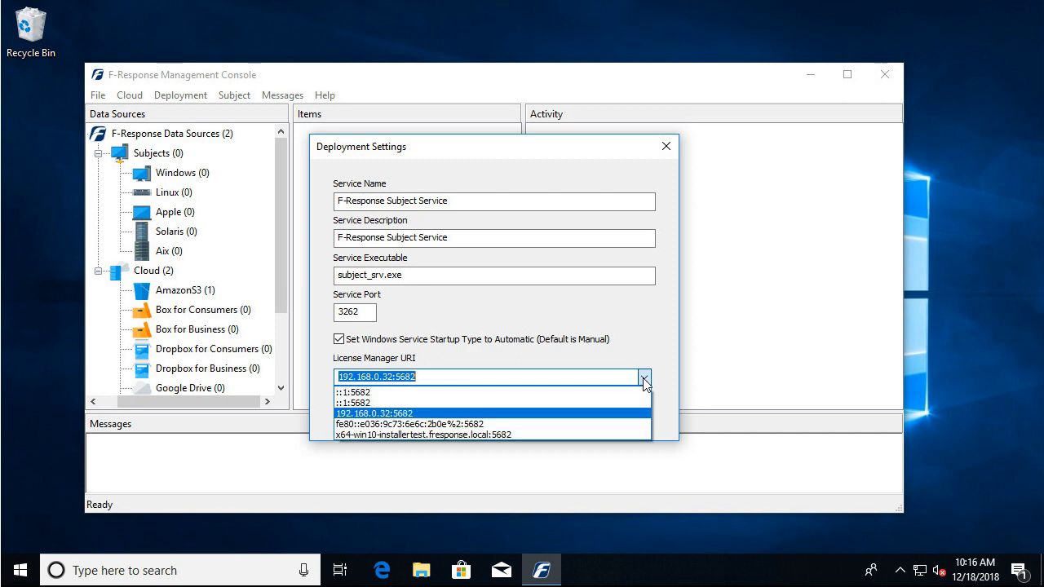
click(644, 378)
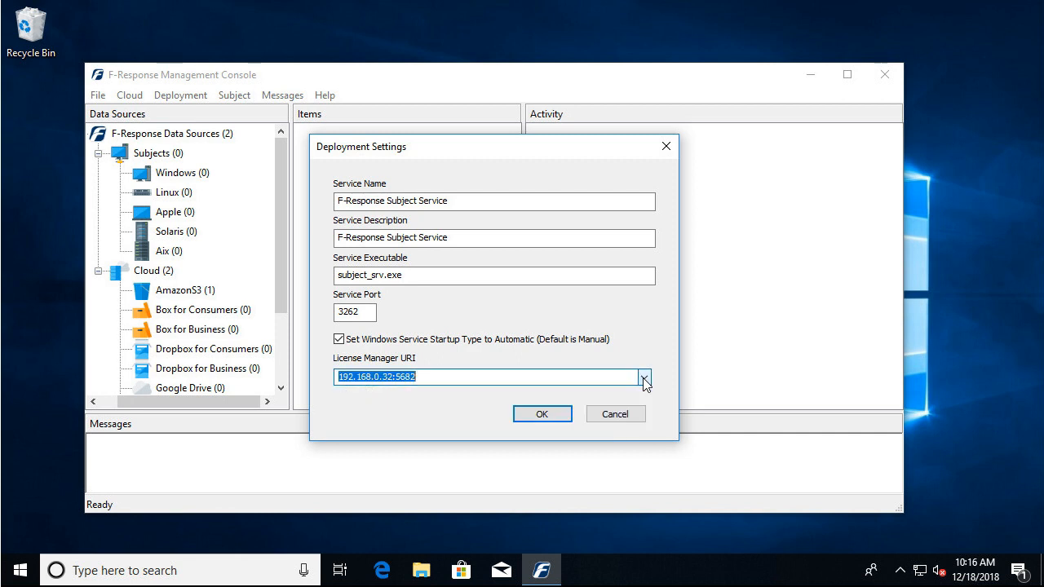
click(542, 415)
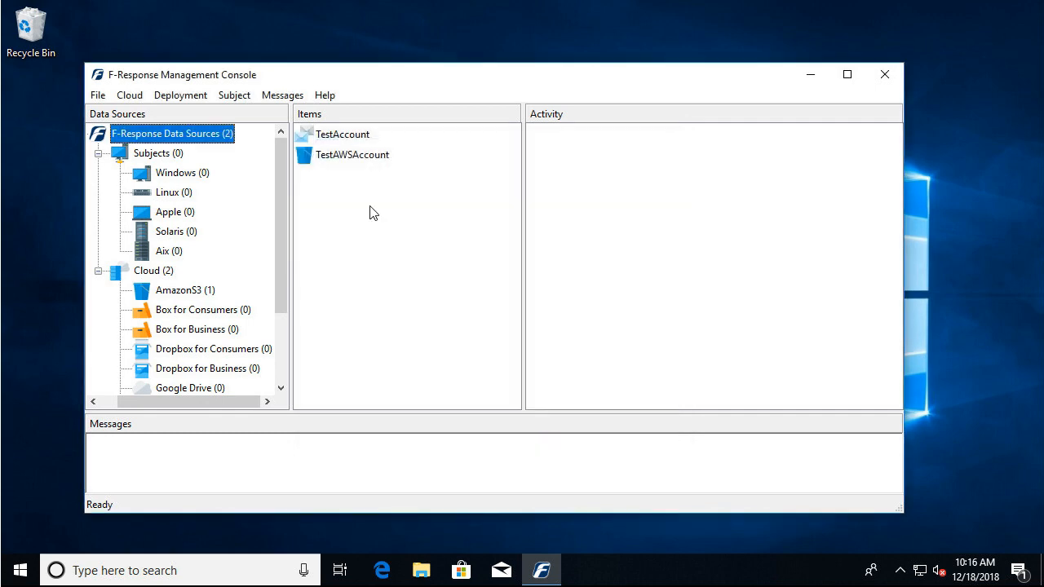
Add a Windows network credential for covert Subject deployment with username frestest, domain FRESPONSE and the account password.
click(181, 96)
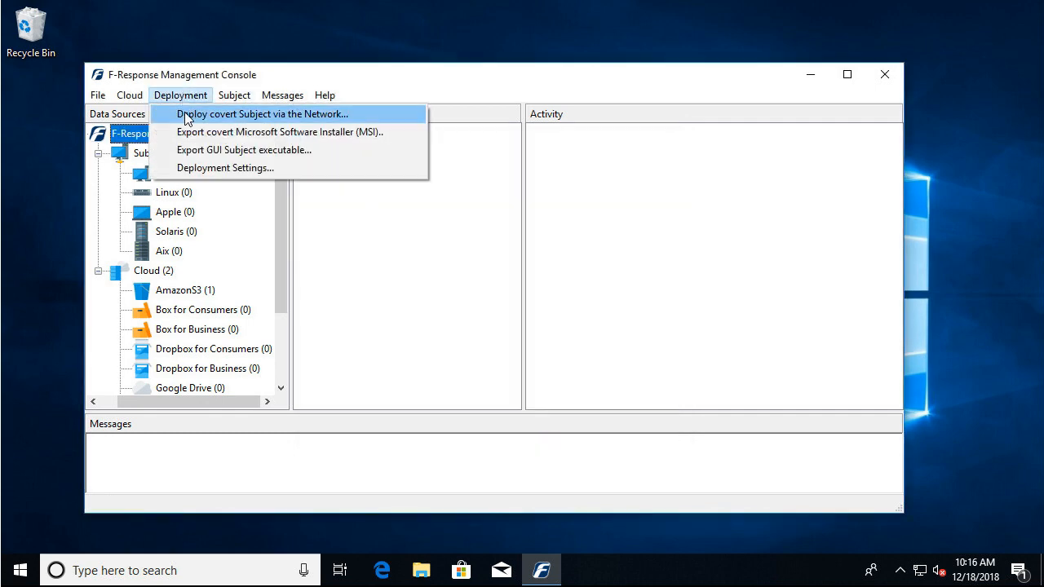
click(264, 115)
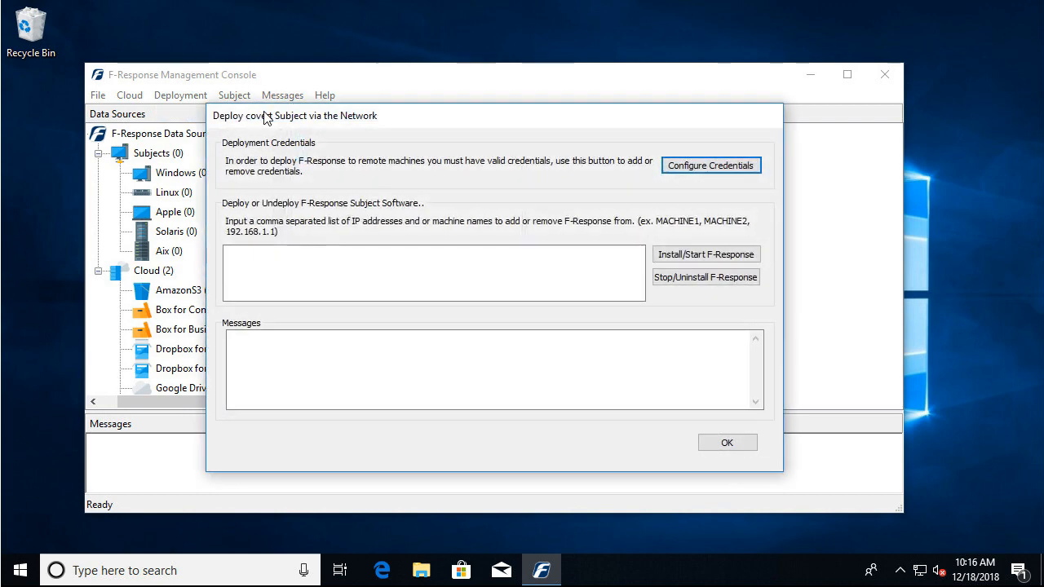
click(735, 167)
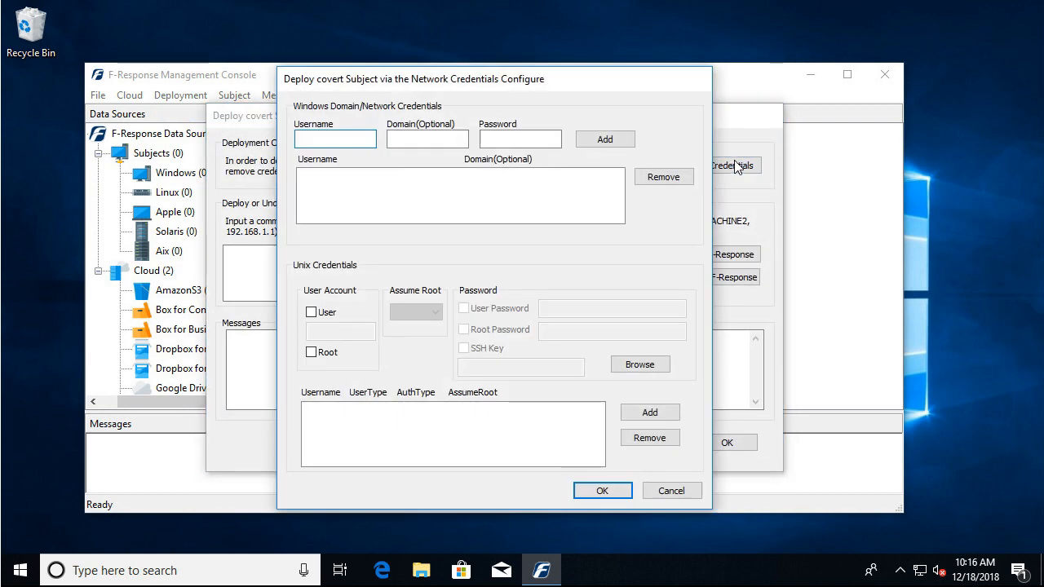
text(frestest)
click(428, 145)
text(FRES)
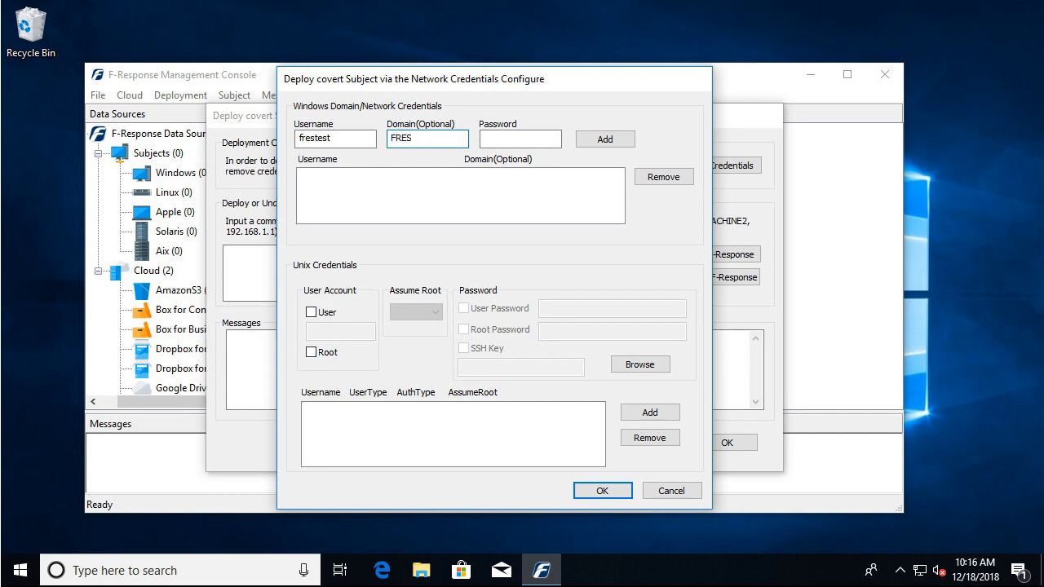
text(PONSE)
key(Tab)
key(BackSpace)
key(BackSpace)
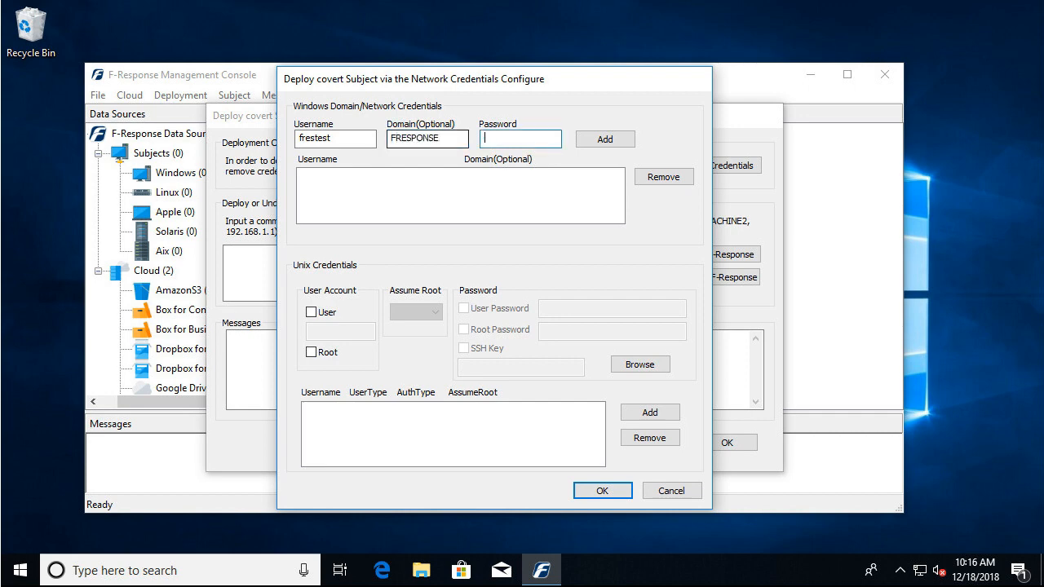
text(********)
click(603, 139)
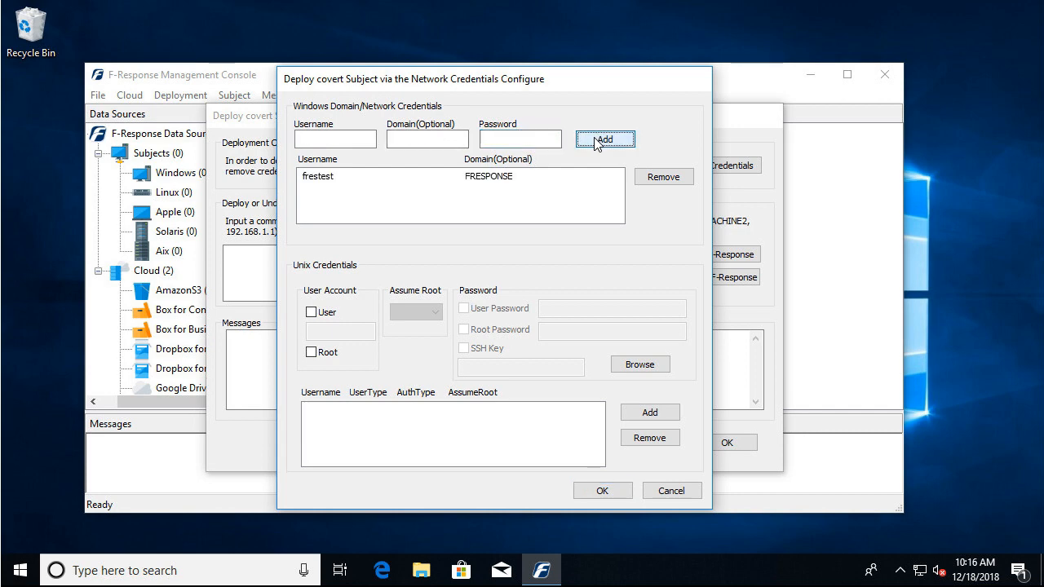
click(310, 312)
click(434, 313)
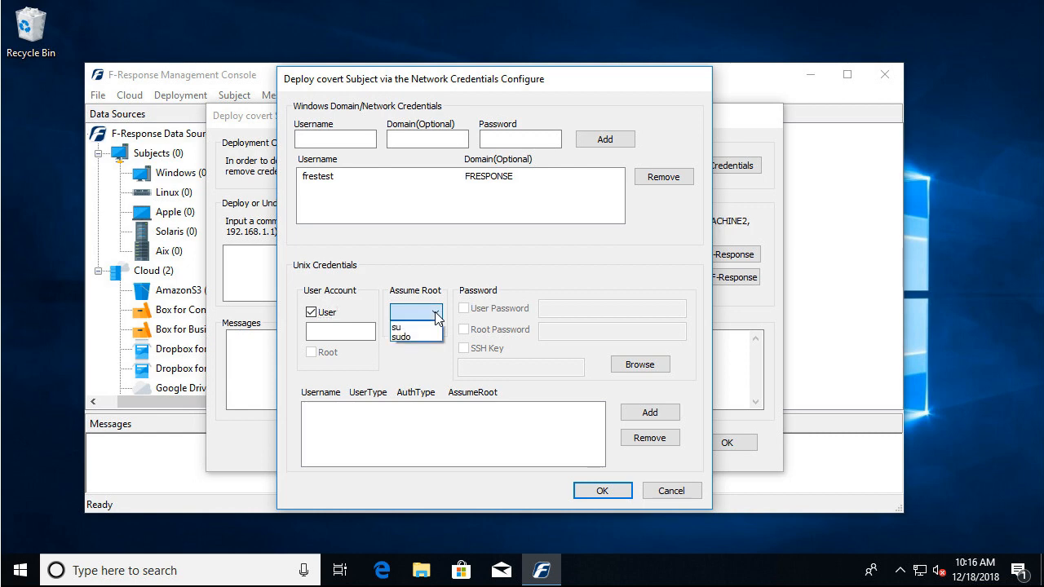
click(436, 317)
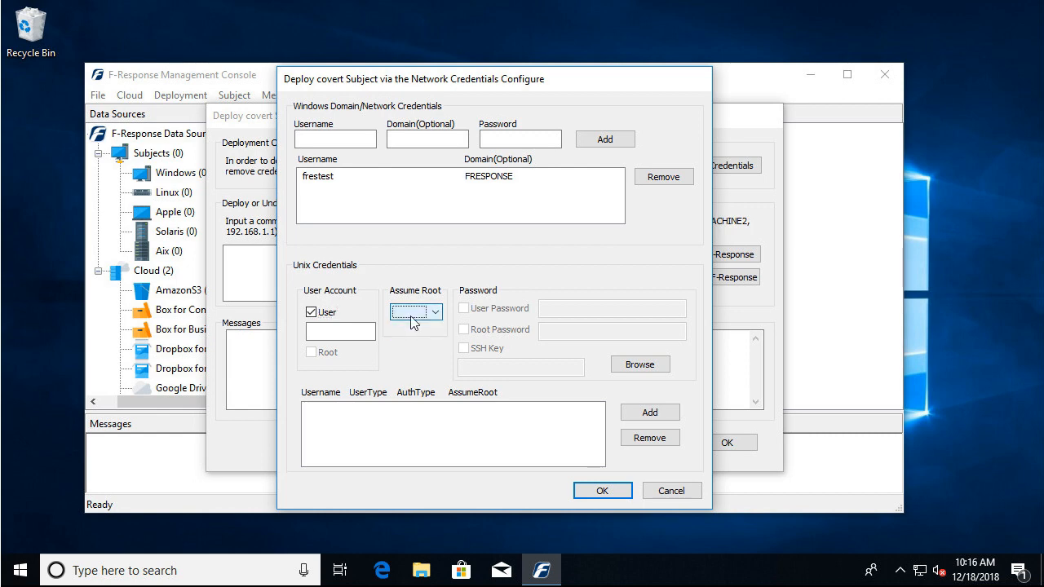
click(311, 313)
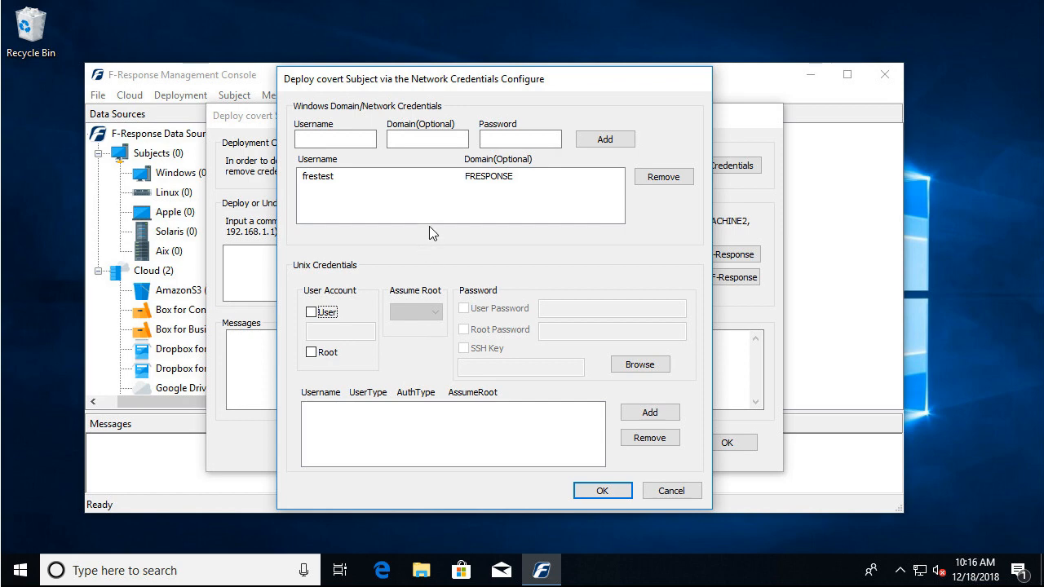
Save the deployment credentials, then install and start F-Response on the machine x64-win2k12-sub and close the deployment dialog.
click(604, 491)
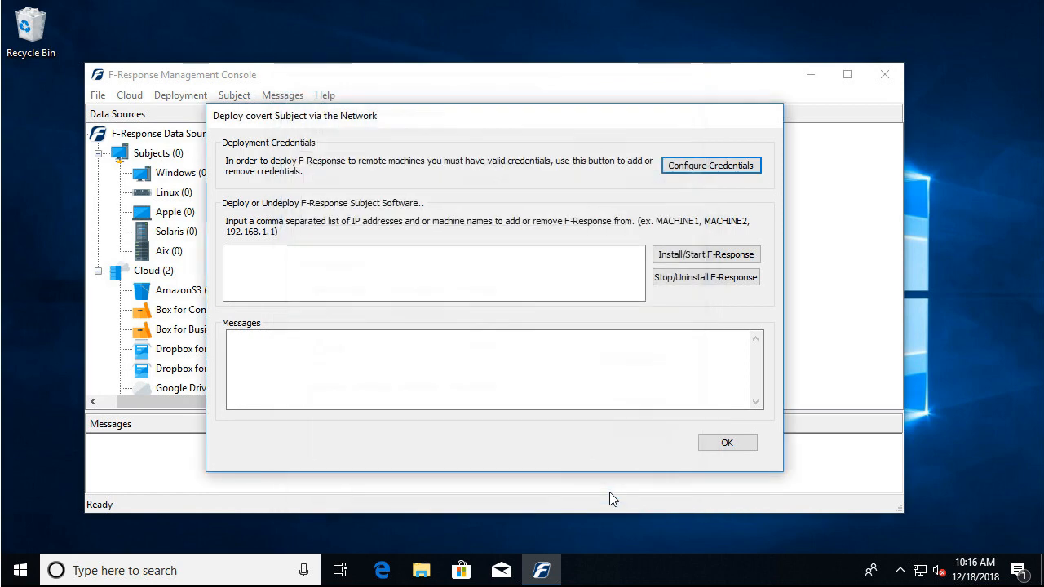
click(471, 270)
text(x)
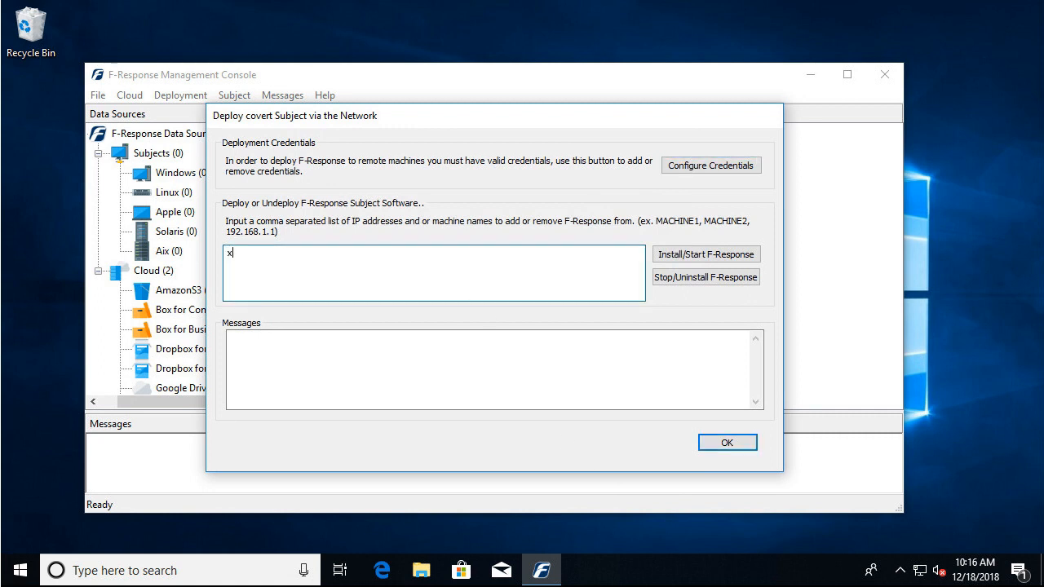
text(64-win2k12-sub)
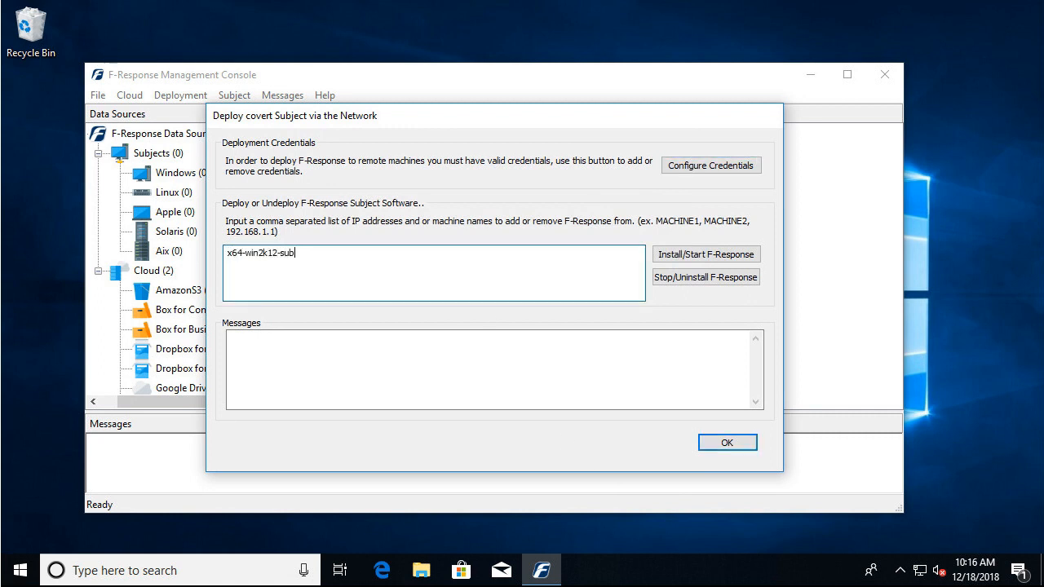
click(670, 258)
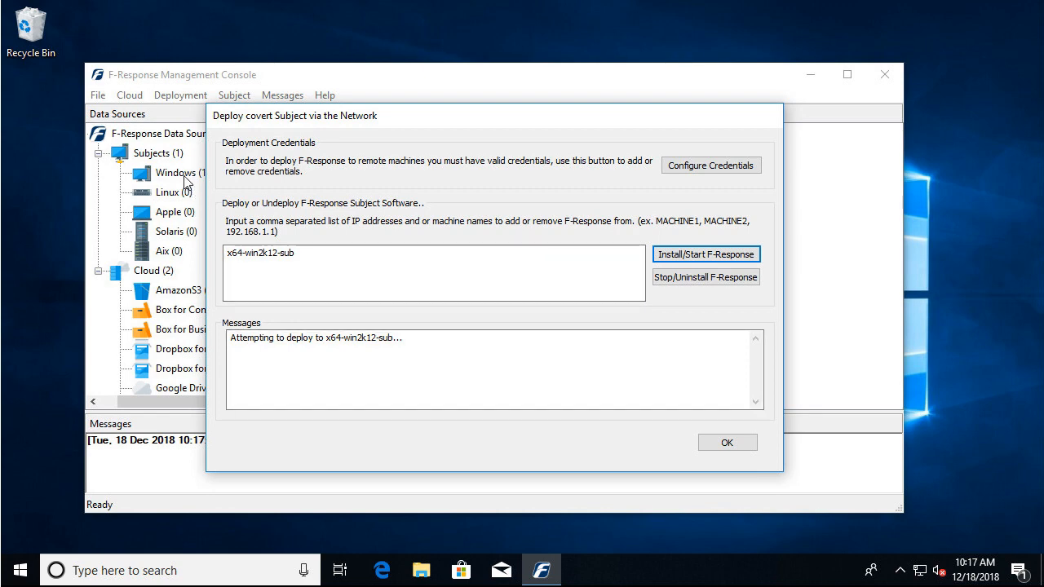
click(727, 443)
click(727, 442)
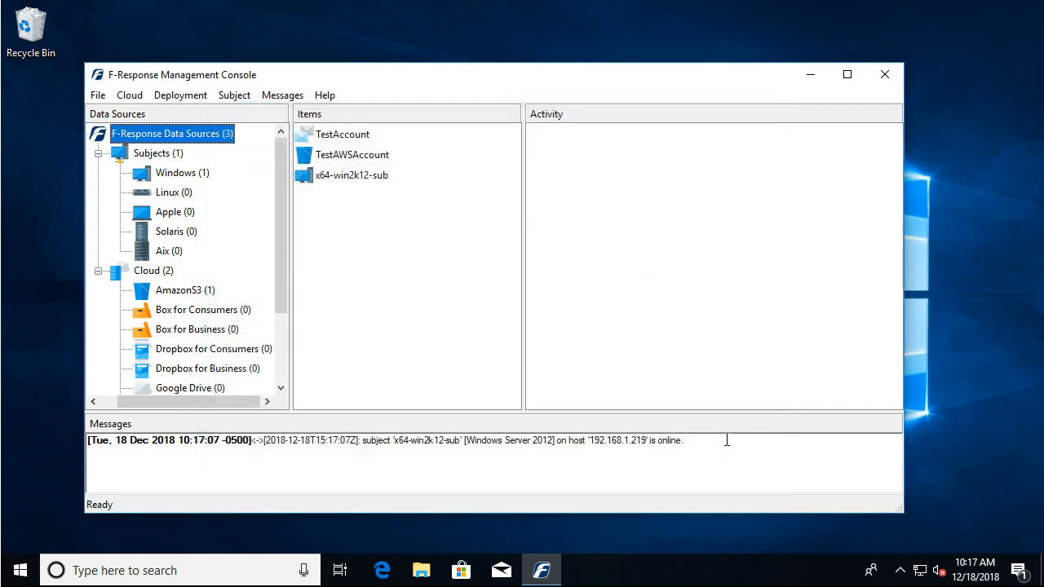
Attach the disk-1 target of the Windows subject x64-win2k12-sub as a drive.
click(189, 177)
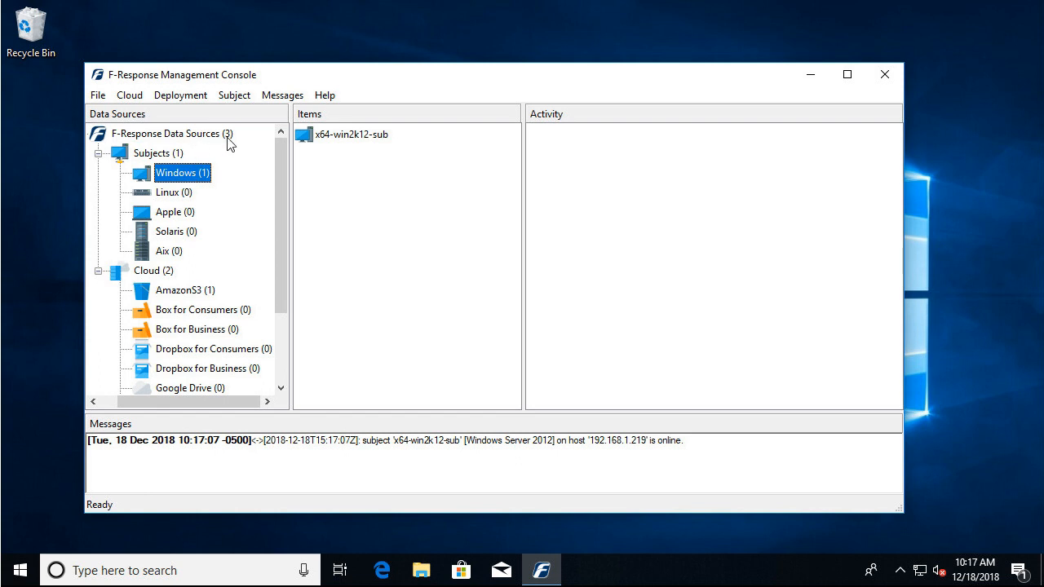
click(346, 137)
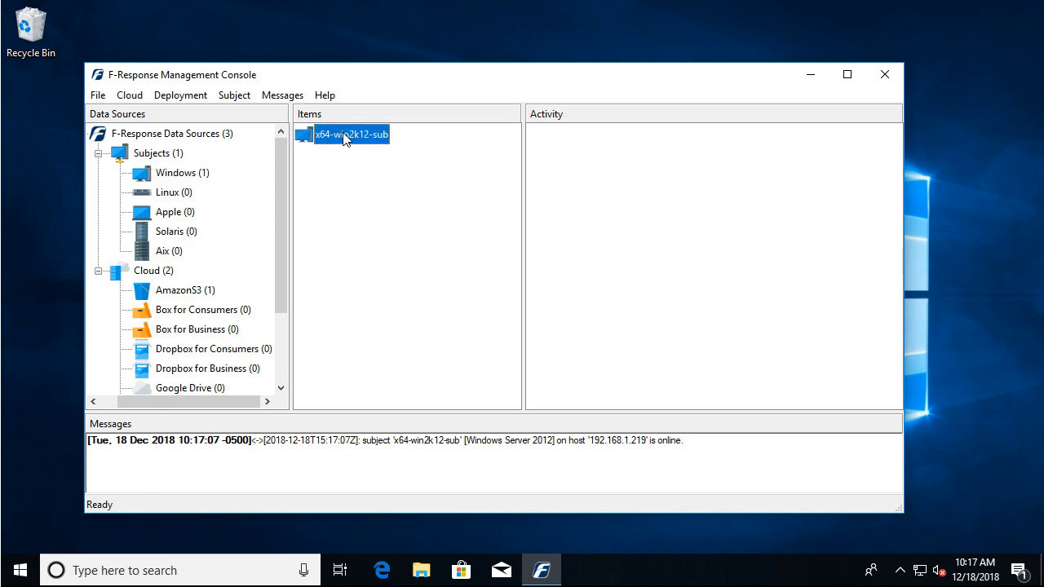
right_click(345, 137)
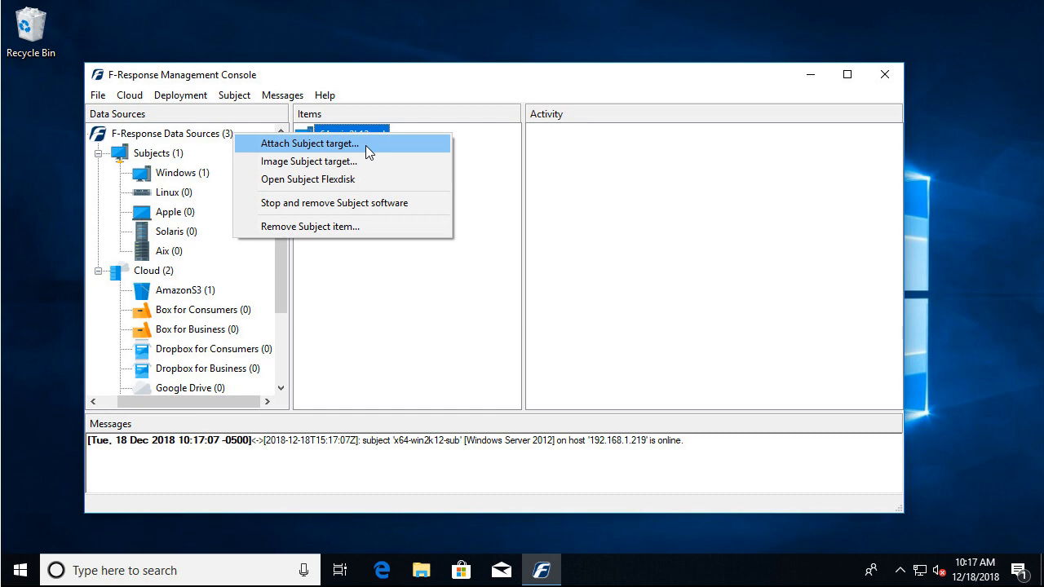
click(366, 145)
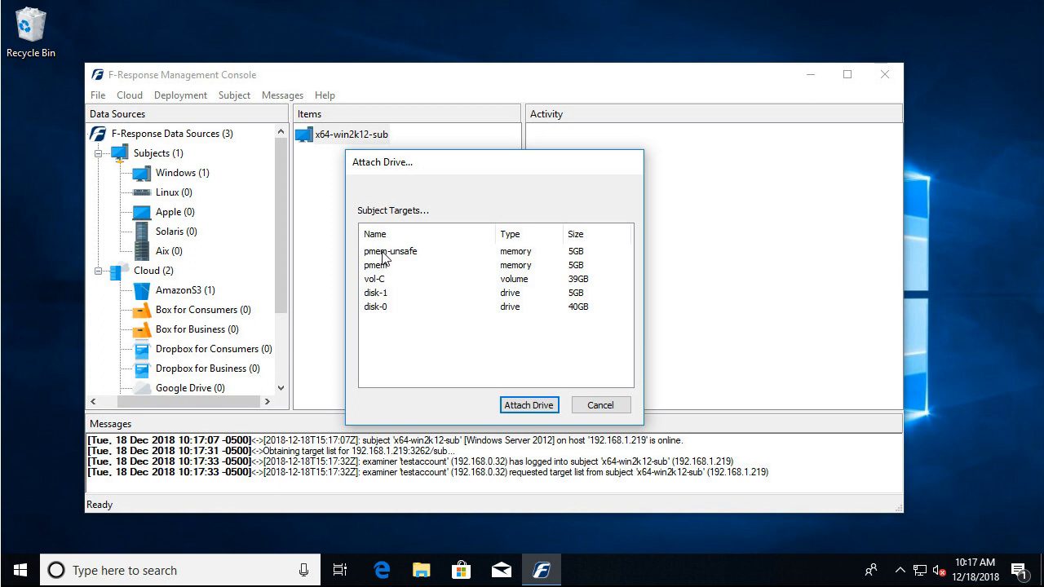
click(380, 293)
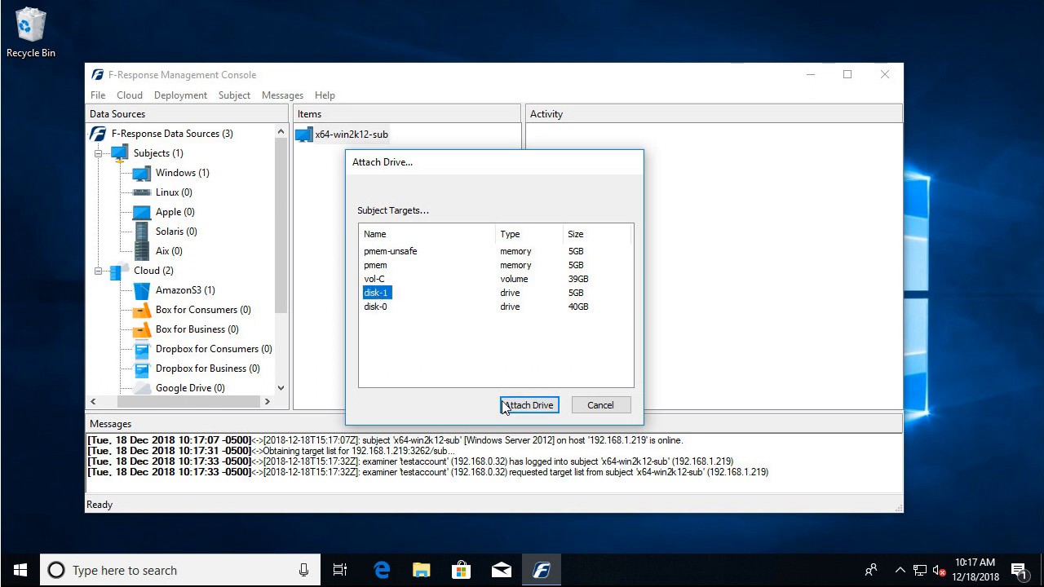
click(534, 406)
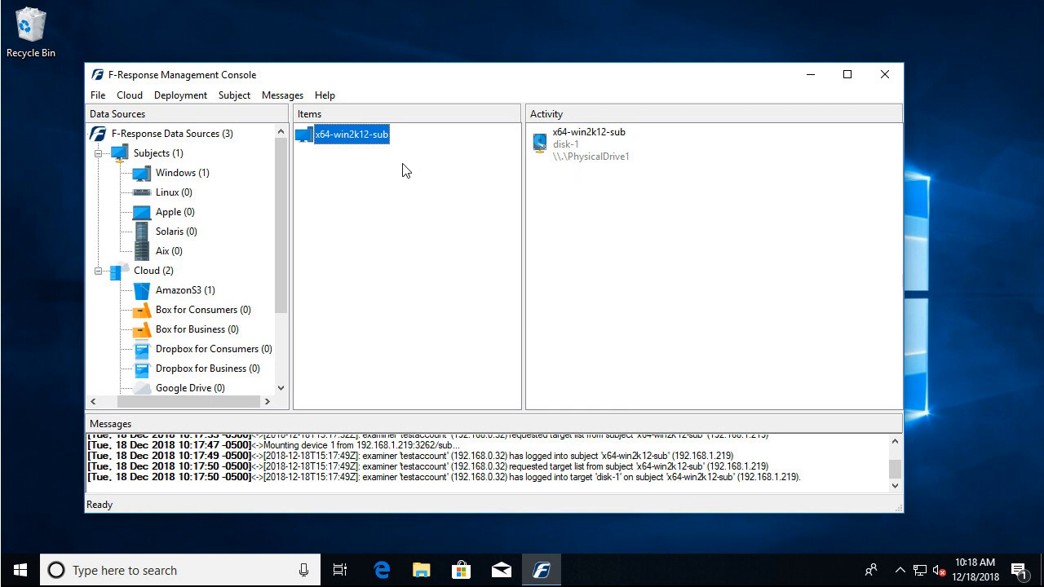
Create an image of a x64-win2k12-sub target, with disk-1 as the source and disk-1-samplecollection as the image name.
right_click(347, 145)
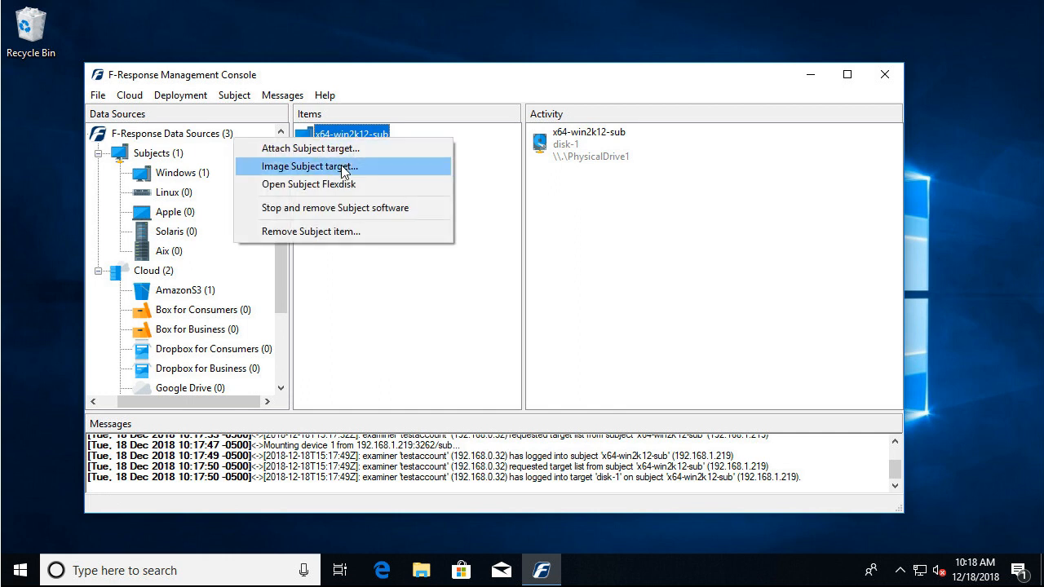
click(343, 167)
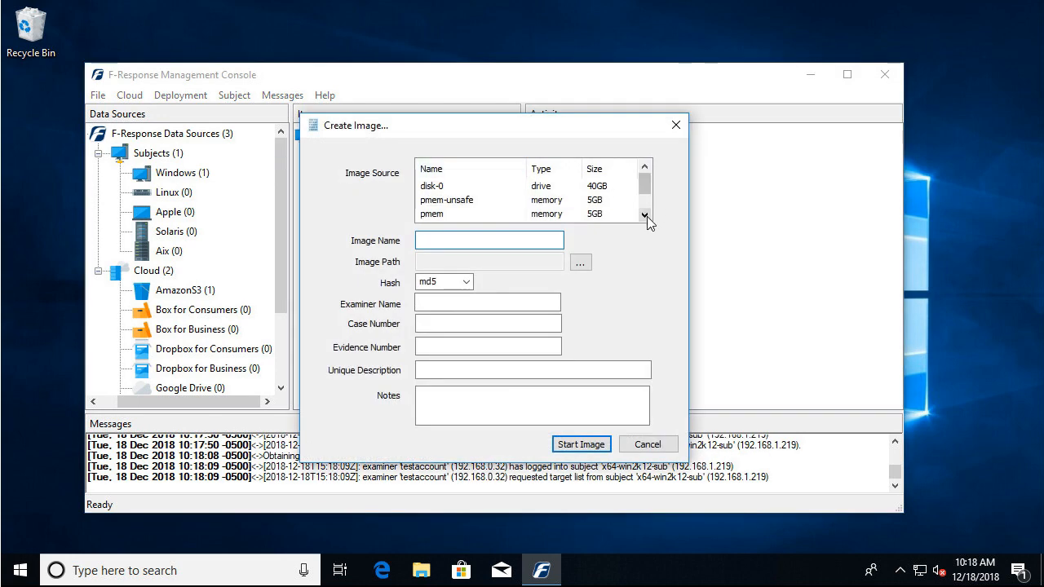
click(644, 215)
click(645, 215)
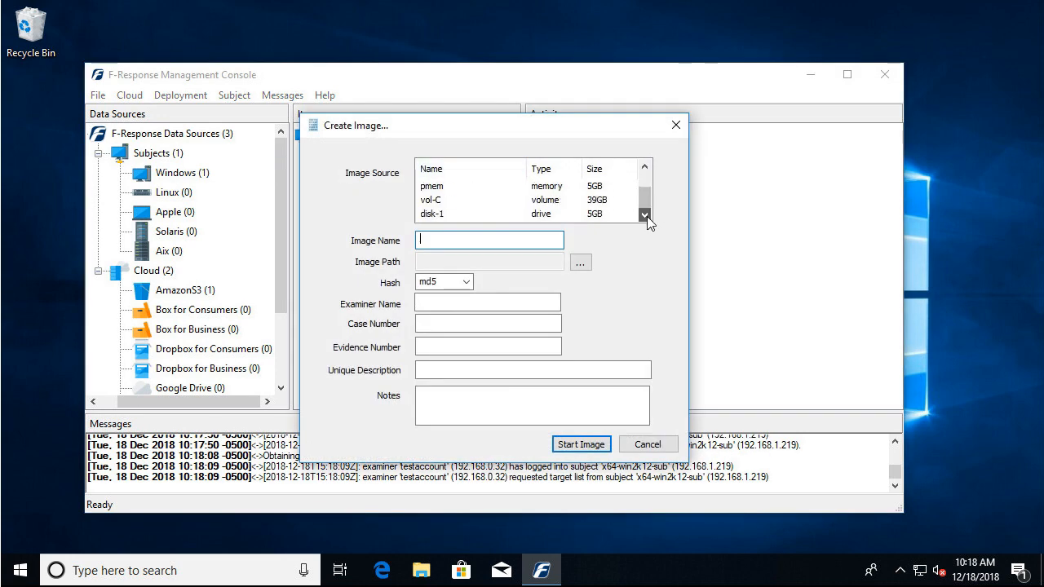
click(438, 215)
click(447, 239)
text(di)
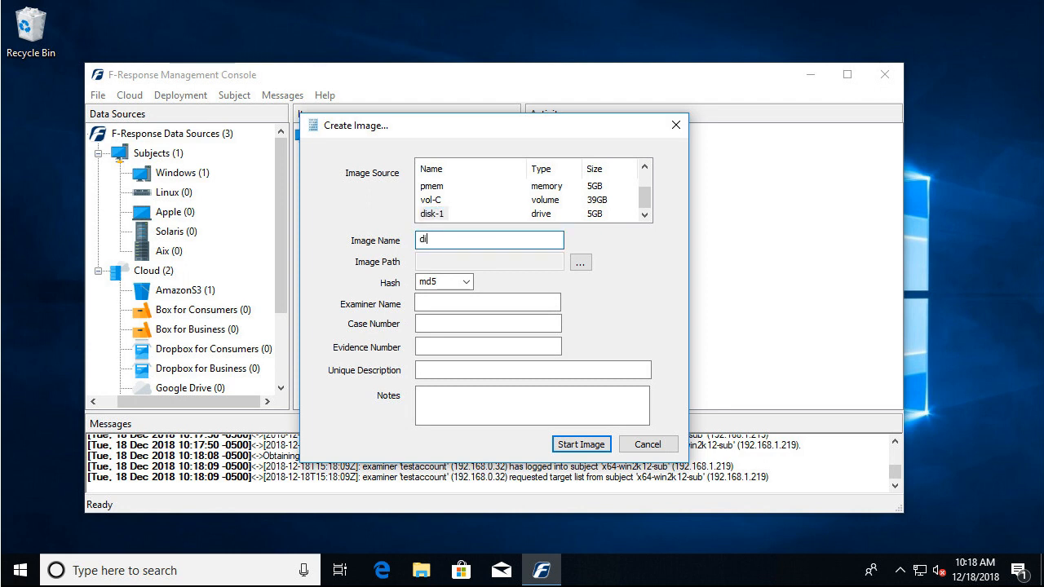
text(sk-)
text(1-smaple)
key(BackSpace)
key(BackSpace)
key(BackSpace)
text(plecollection)
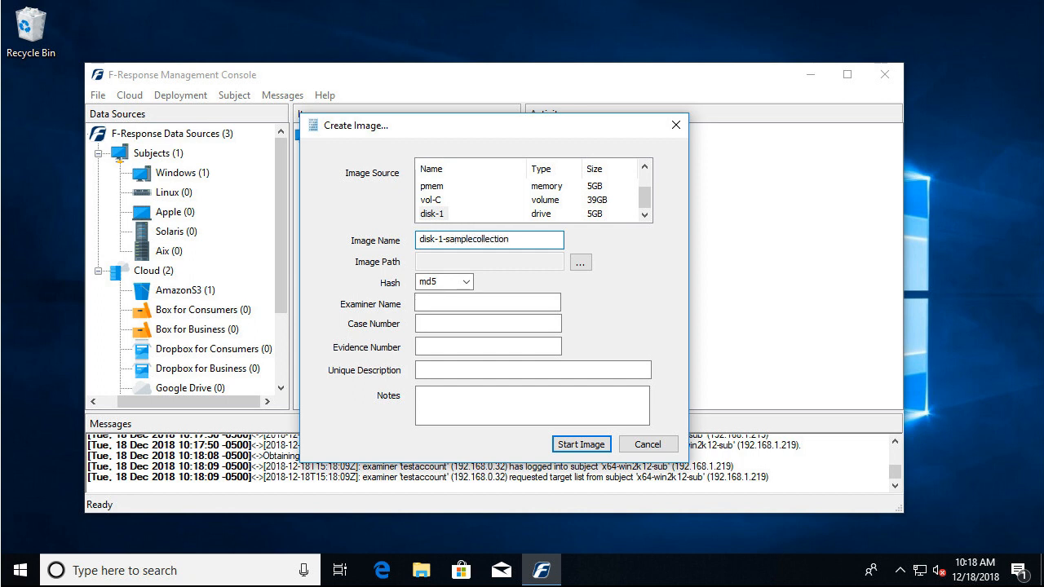
Set the image path to the folder C:\Collection.
click(581, 262)
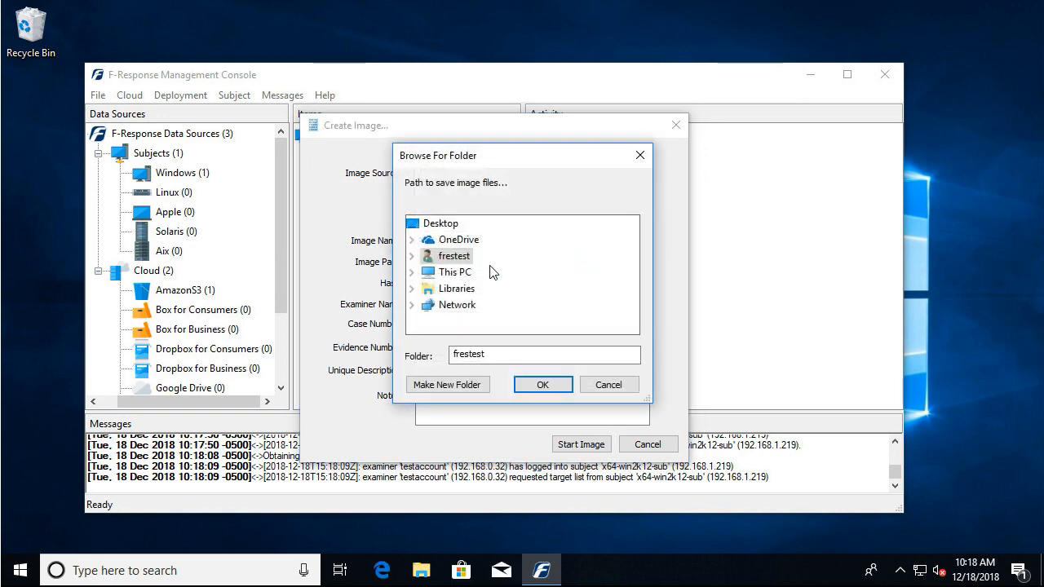
click(411, 272)
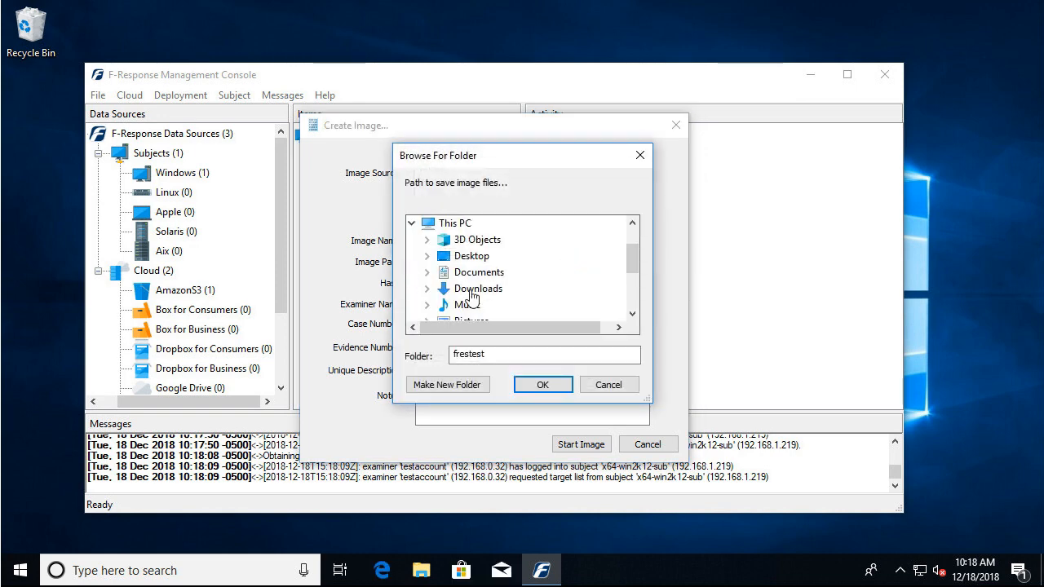
click(633, 292)
click(426, 289)
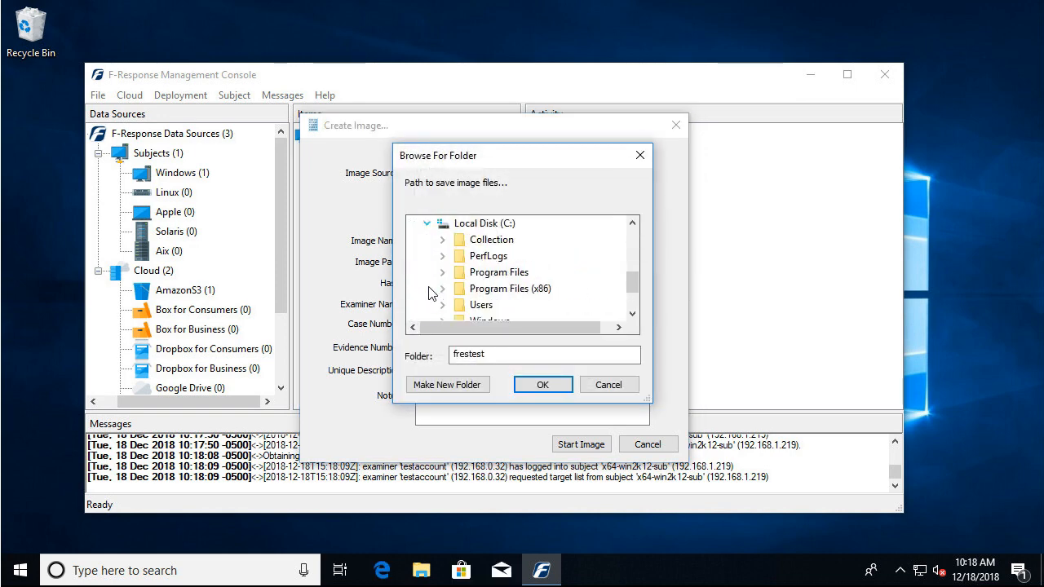
double_click(492, 241)
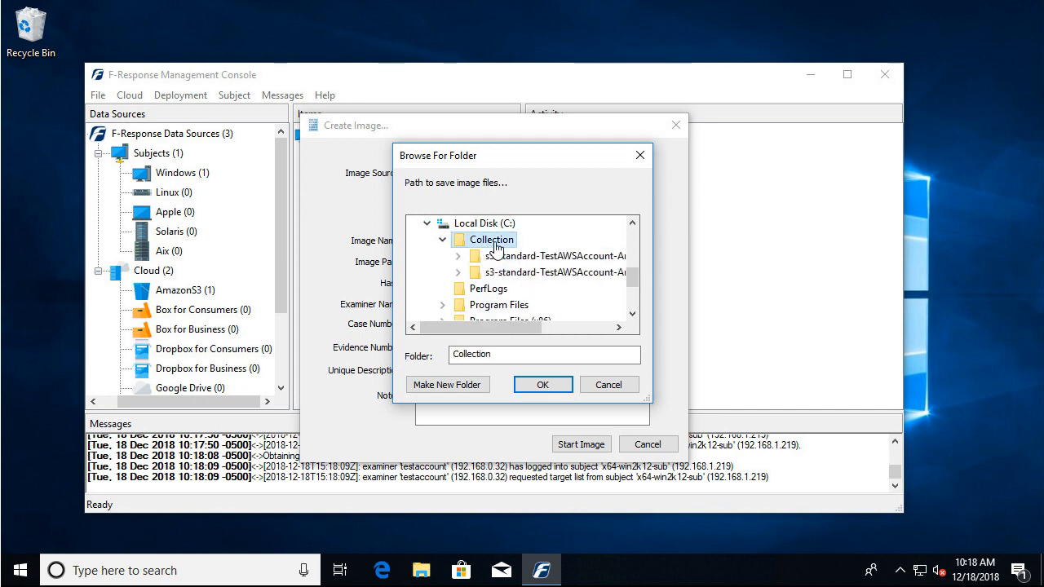
click(543, 385)
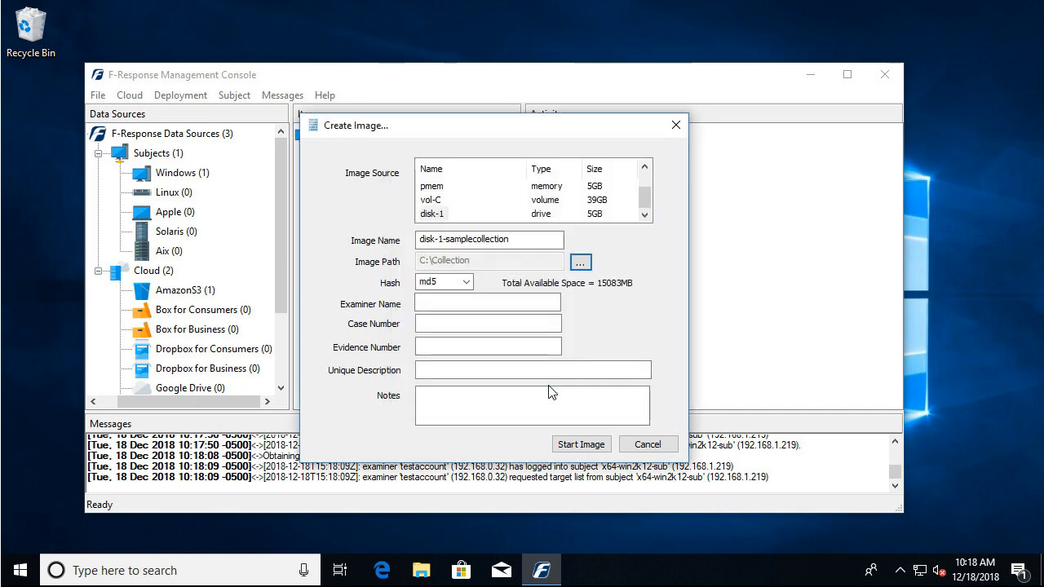
Enter testuser as the image's examiner name and 1 for both the case number and the evidence number.
click(440, 303)
text(test)
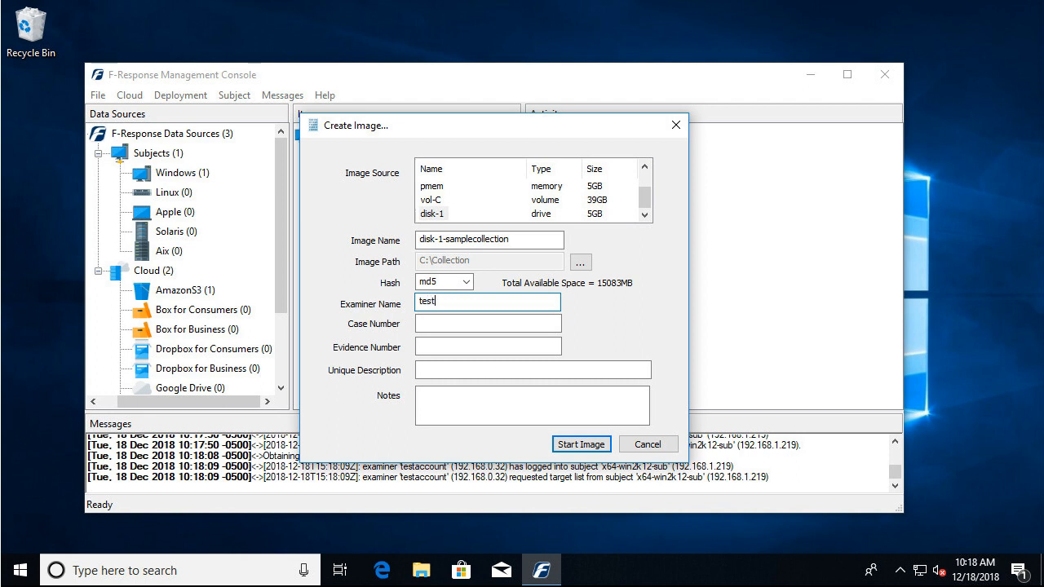
text(user)
key(Tab)
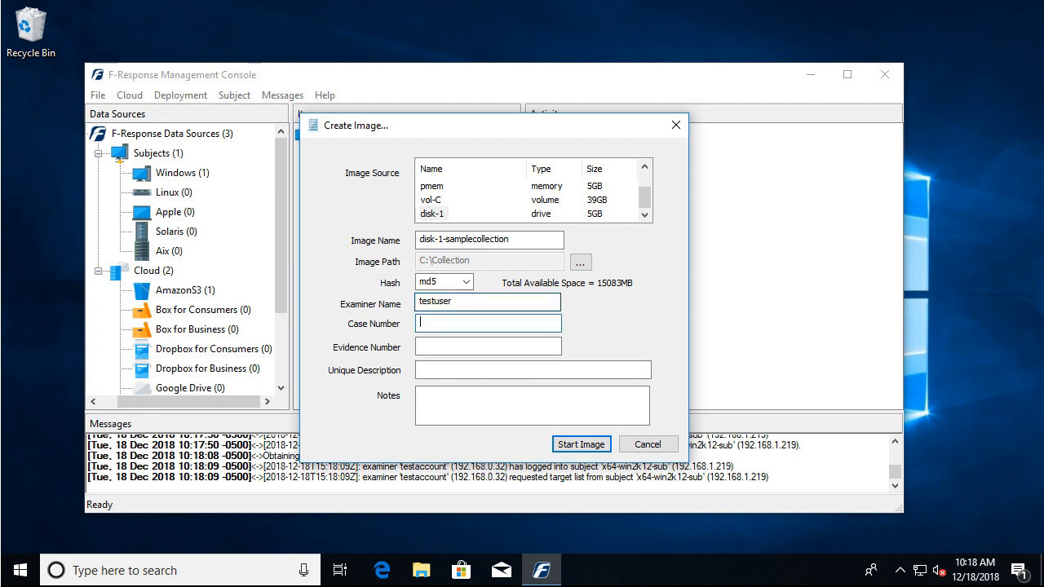
text(1)
key(Tab)
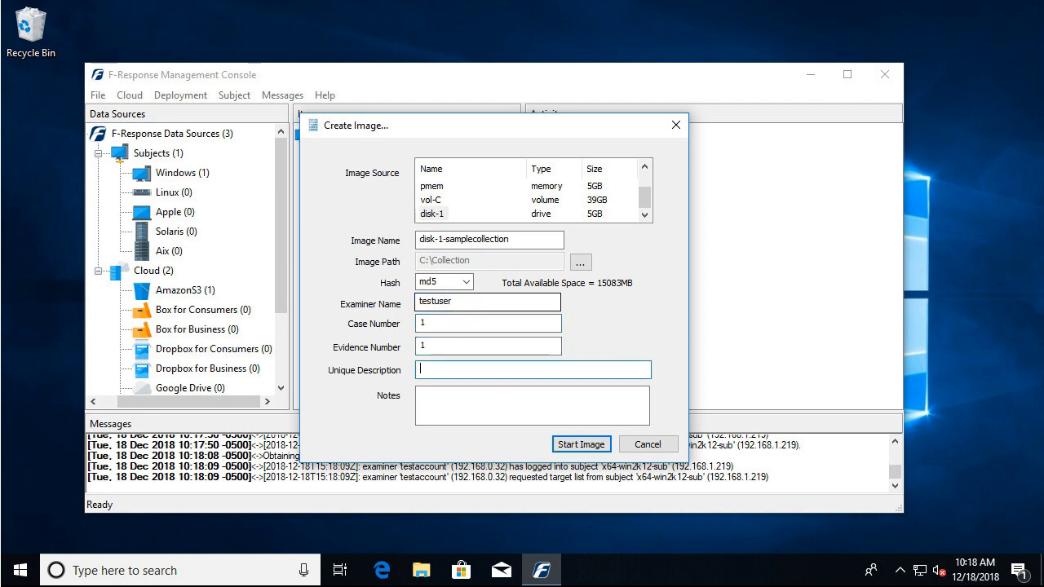
Enter the unique description "disk-1, x64-win2k12-sub" and the notes "test collection", and start the image.
text(disk-1, x64-win2k12-sub)
key(Tab)
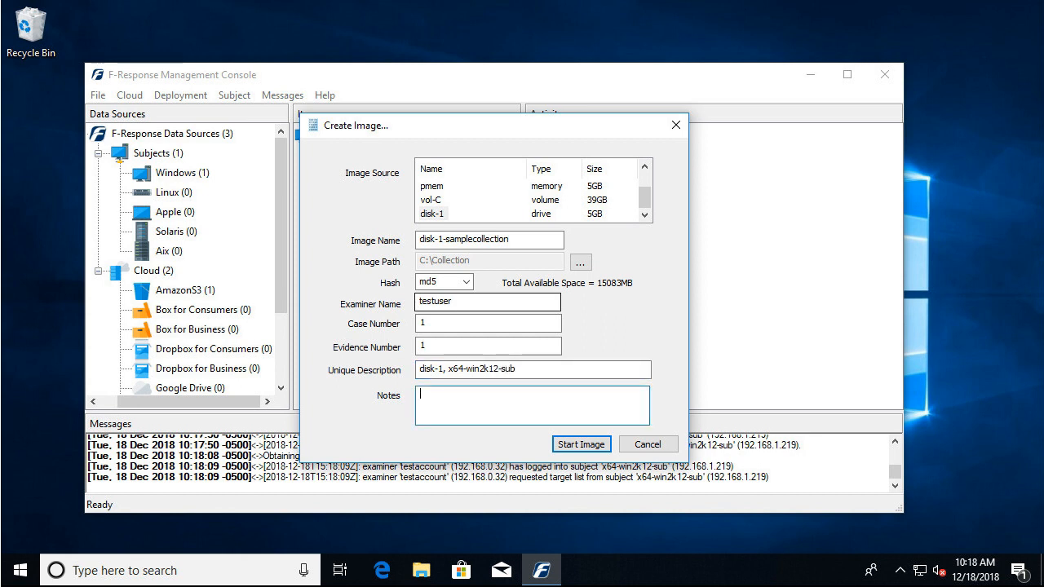
text(test collection)
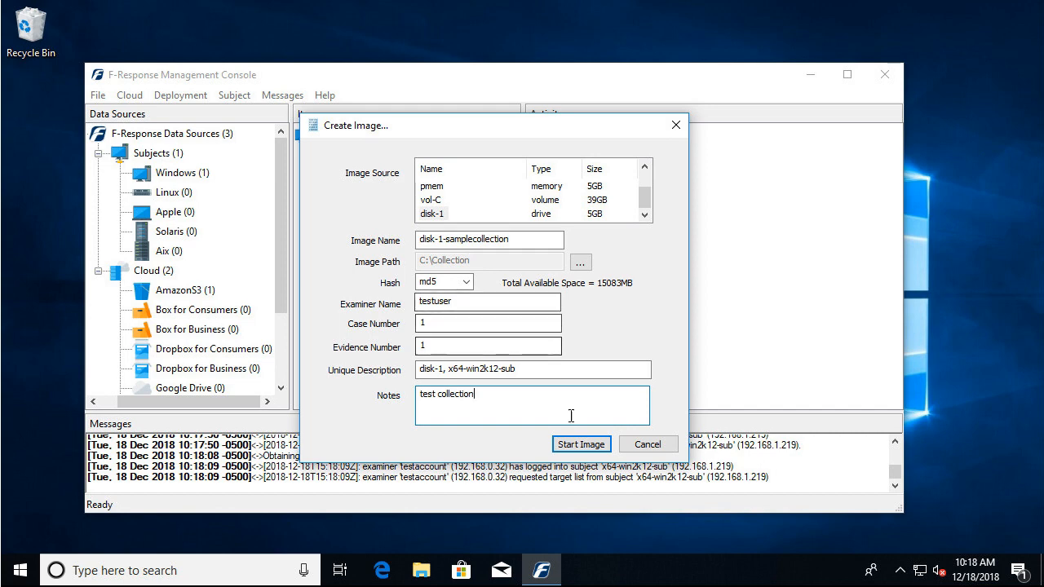
click(582, 444)
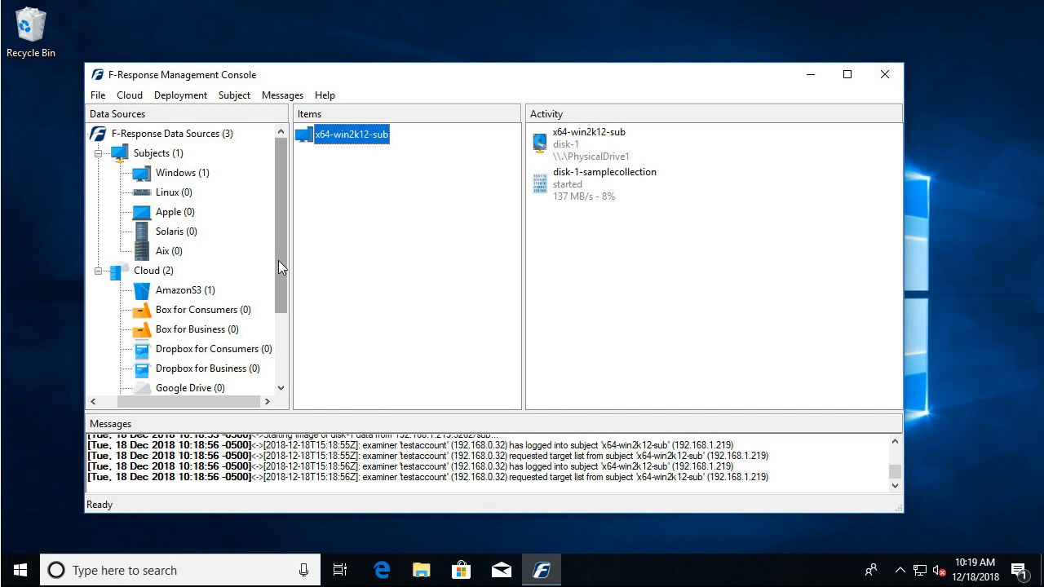
Create an AmazonS3 collection for TestAWSAccount with the bucket s3-standard, collecting to a local directory.
drag(278, 268, 278, 306)
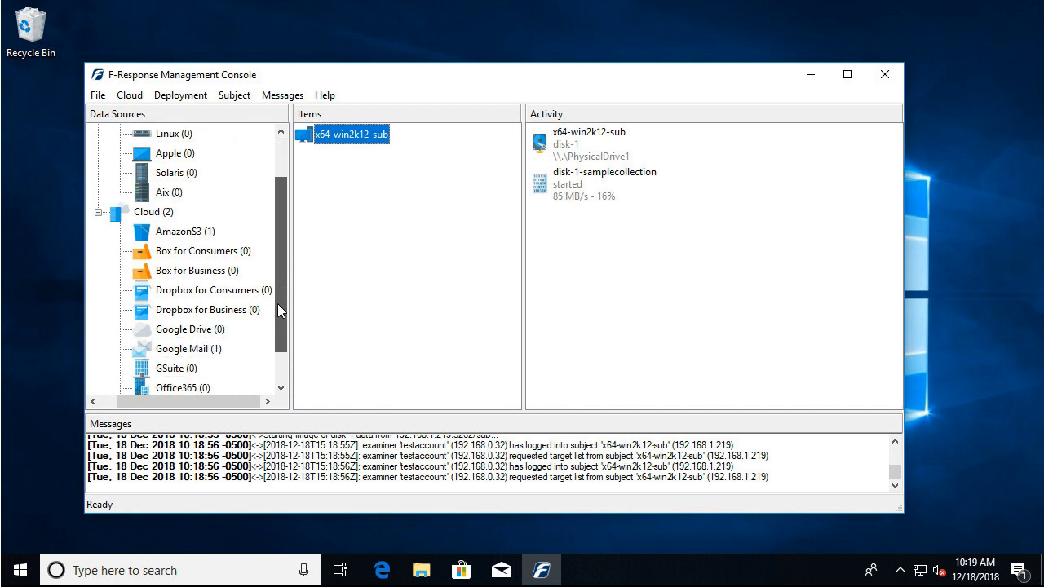
click(184, 232)
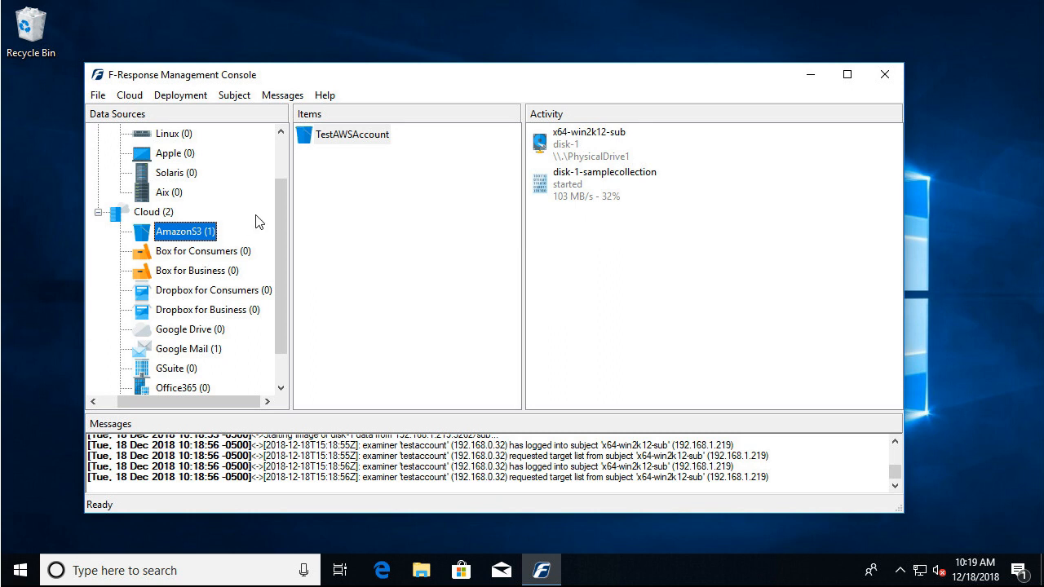
double_click(336, 141)
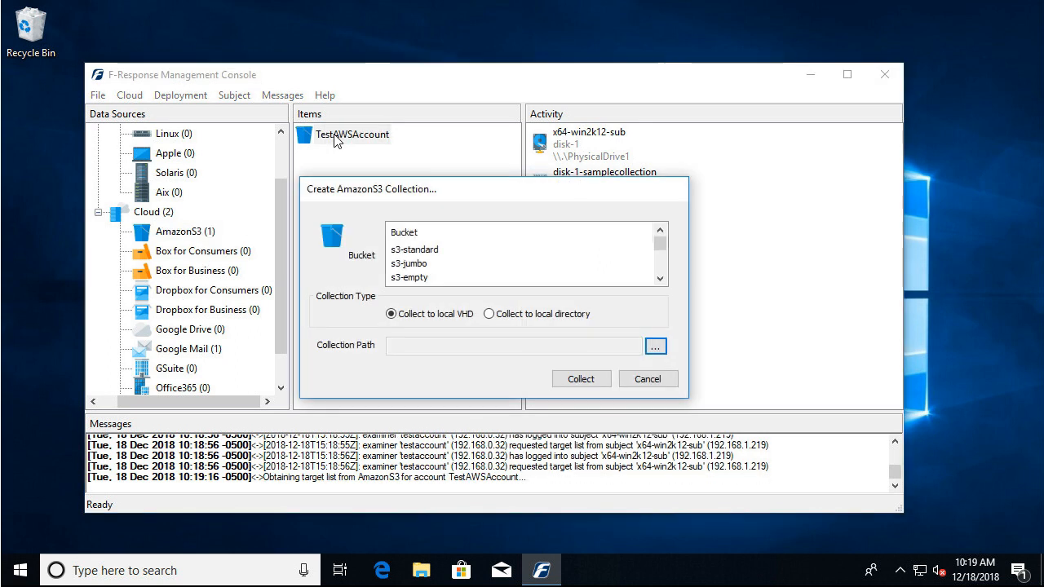
click(422, 253)
click(422, 253)
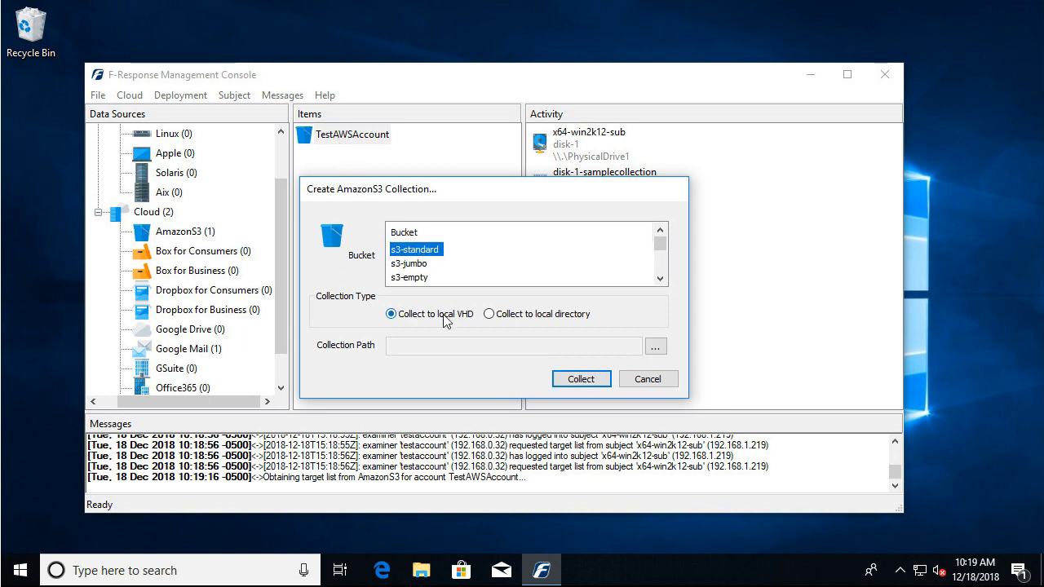
click(511, 319)
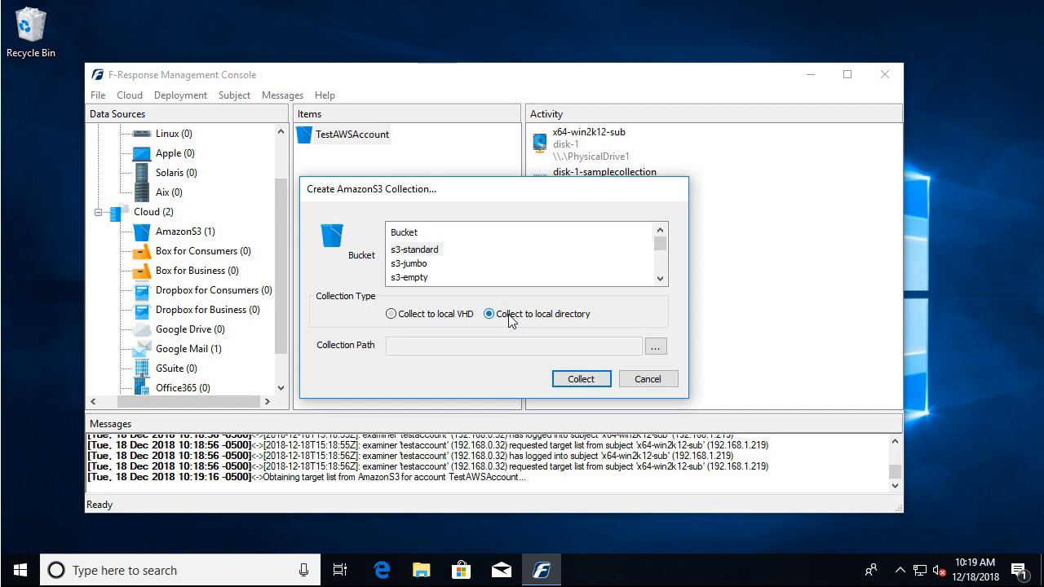
Set the S3 collection path to C:\Collection and start collecting the bucket.
click(657, 349)
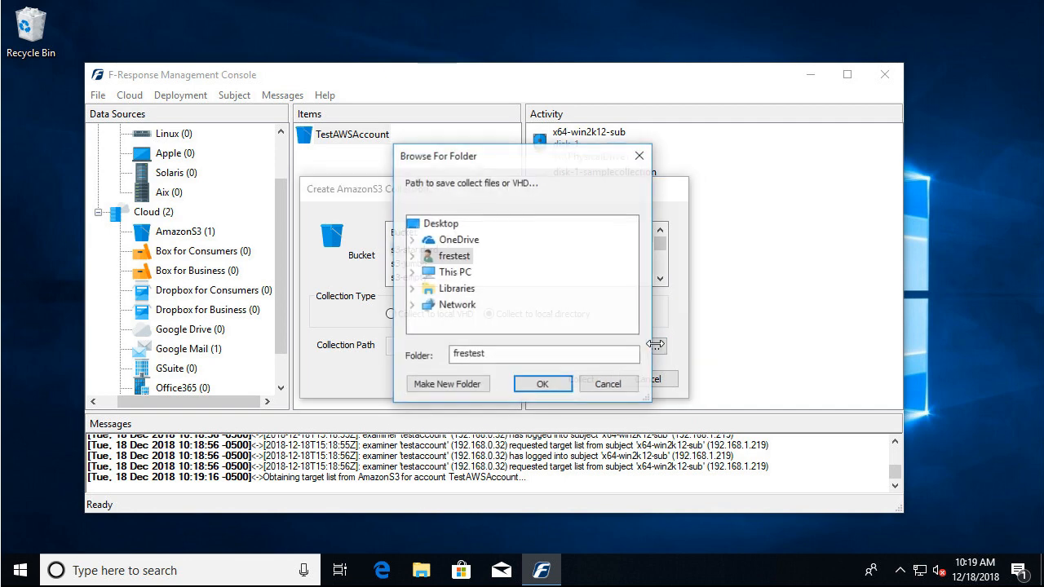
click(412, 272)
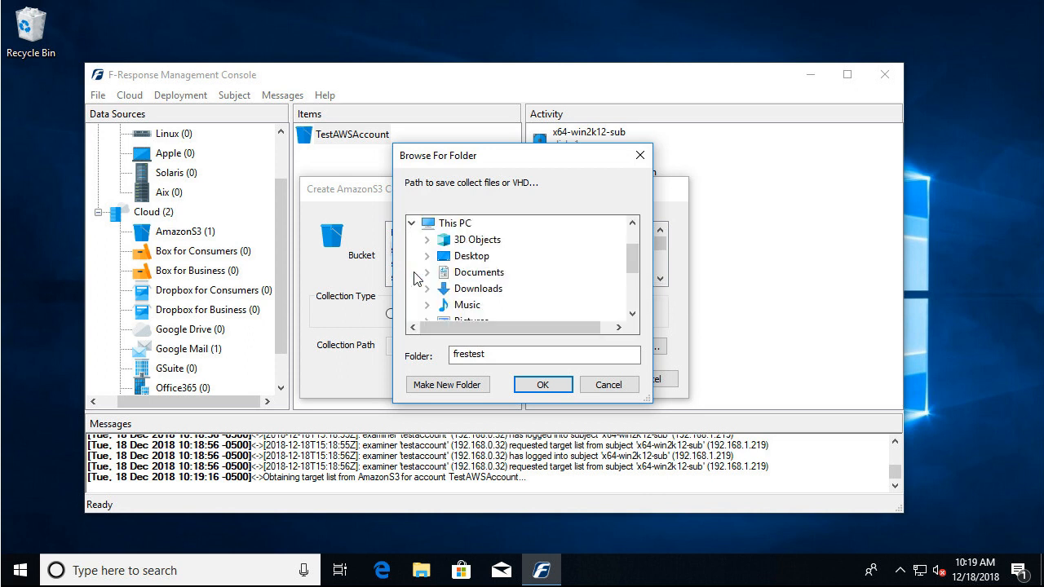
click(634, 298)
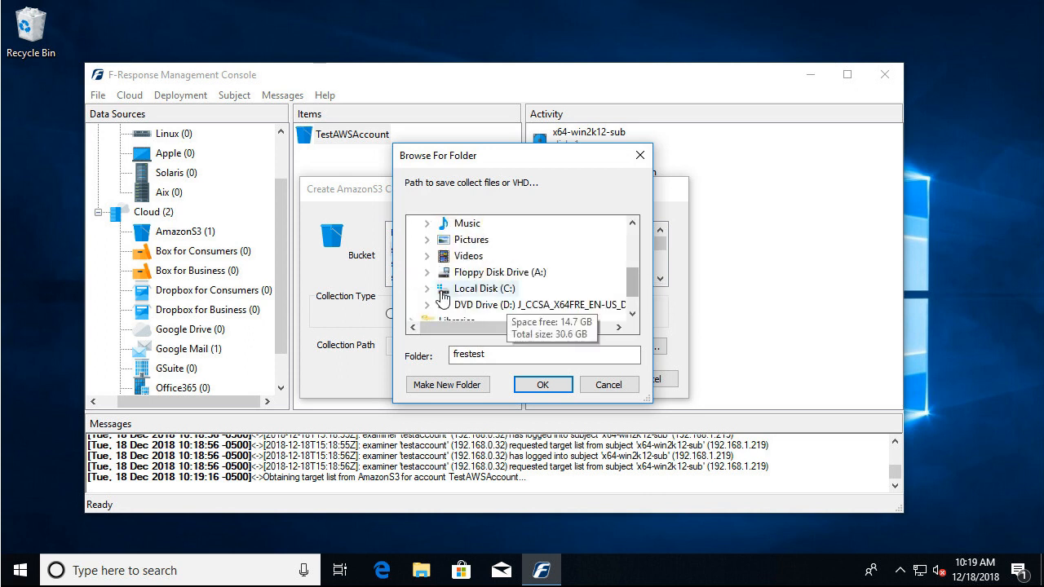
click(426, 289)
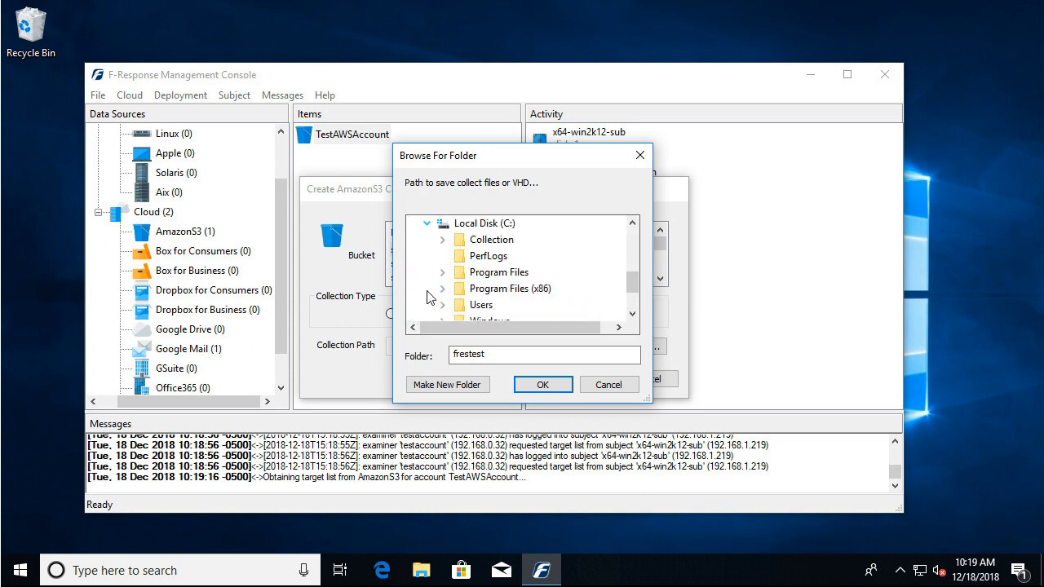
double_click(481, 240)
click(539, 385)
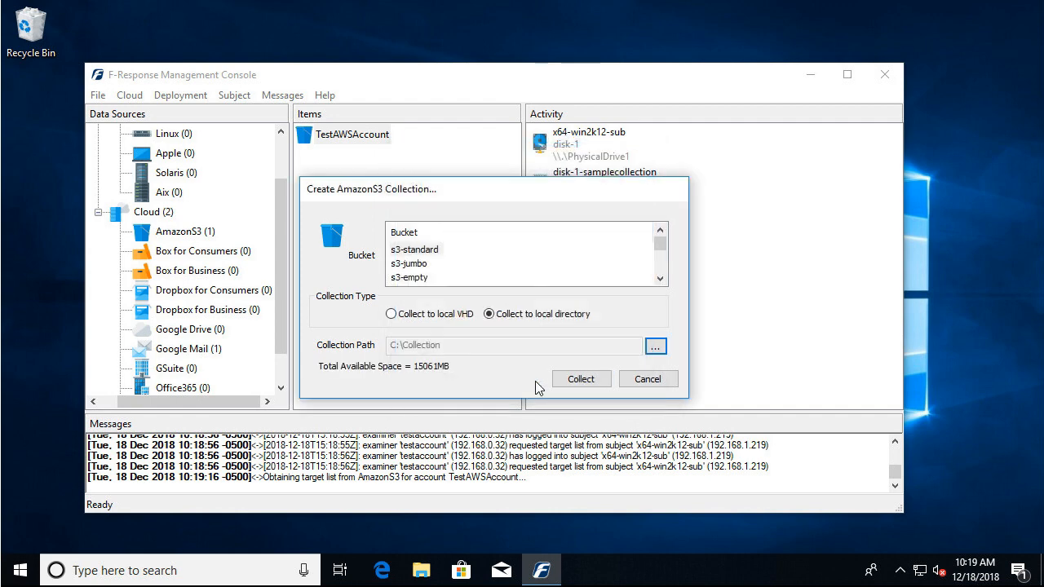
click(581, 379)
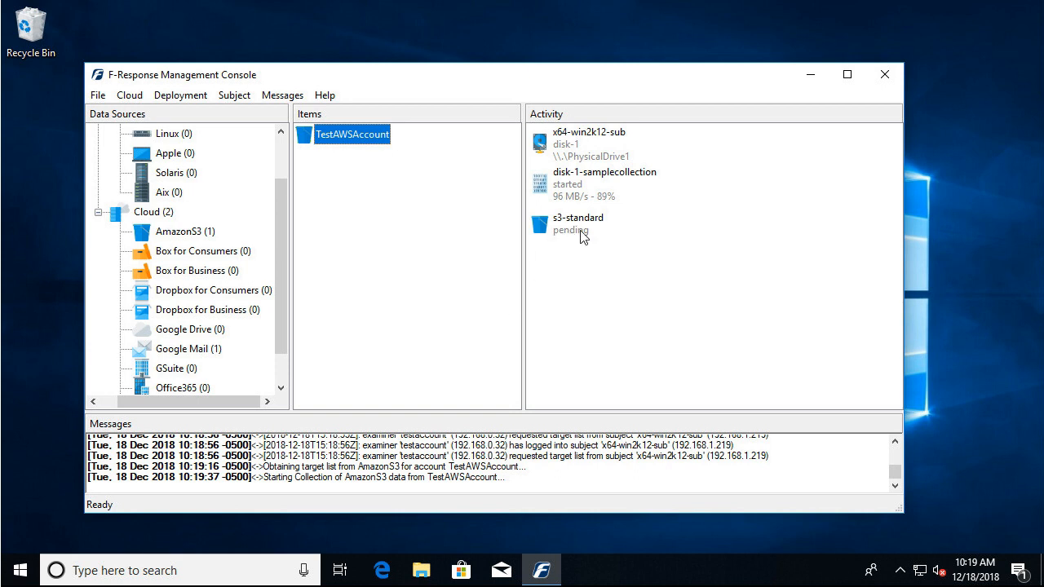
Review the activity details of the disk-1-samplecollection image and of the s3-standard cloud collection.
double_click(582, 183)
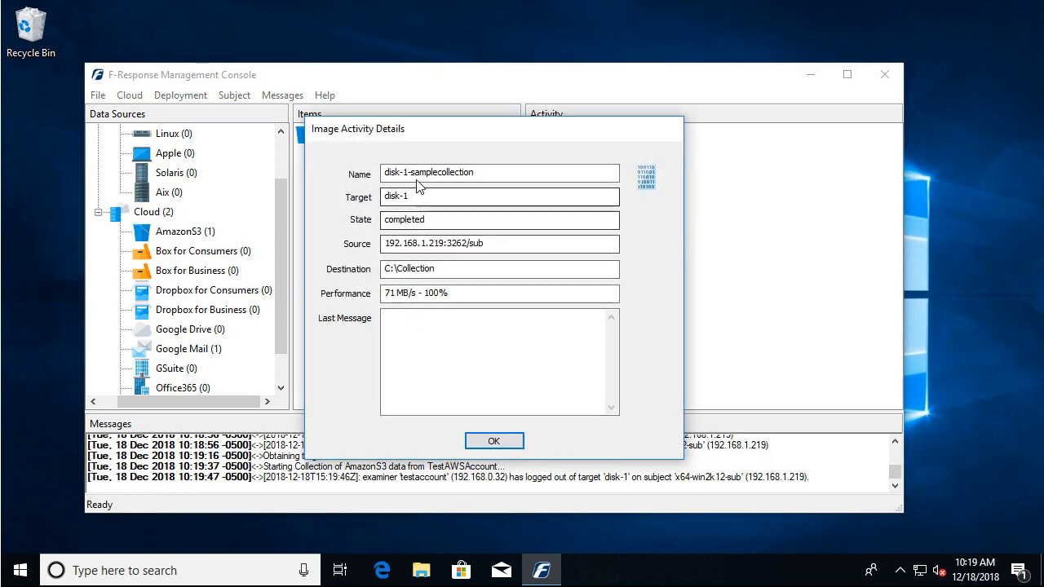
click(506, 440)
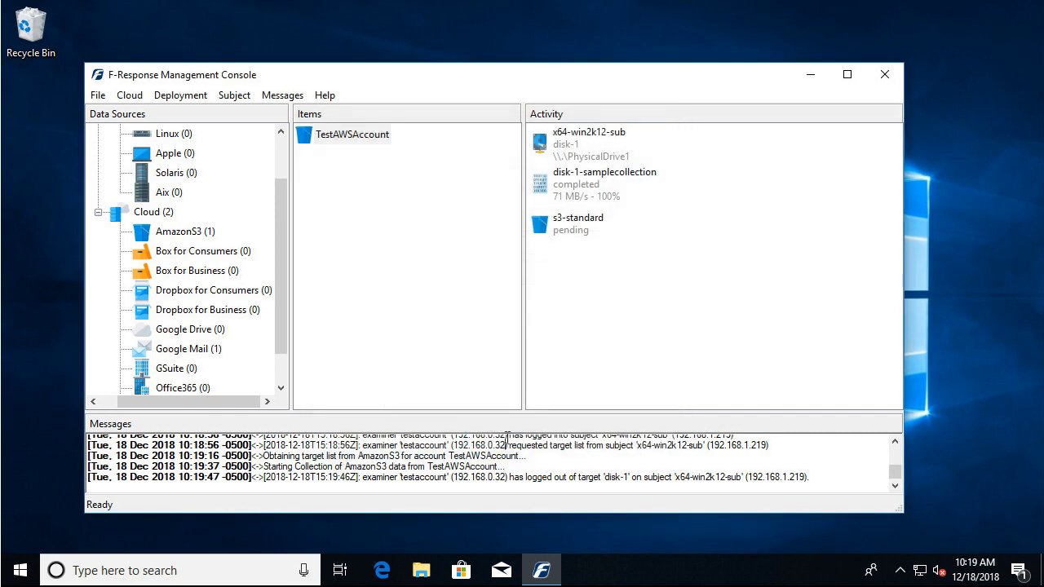
double_click(570, 234)
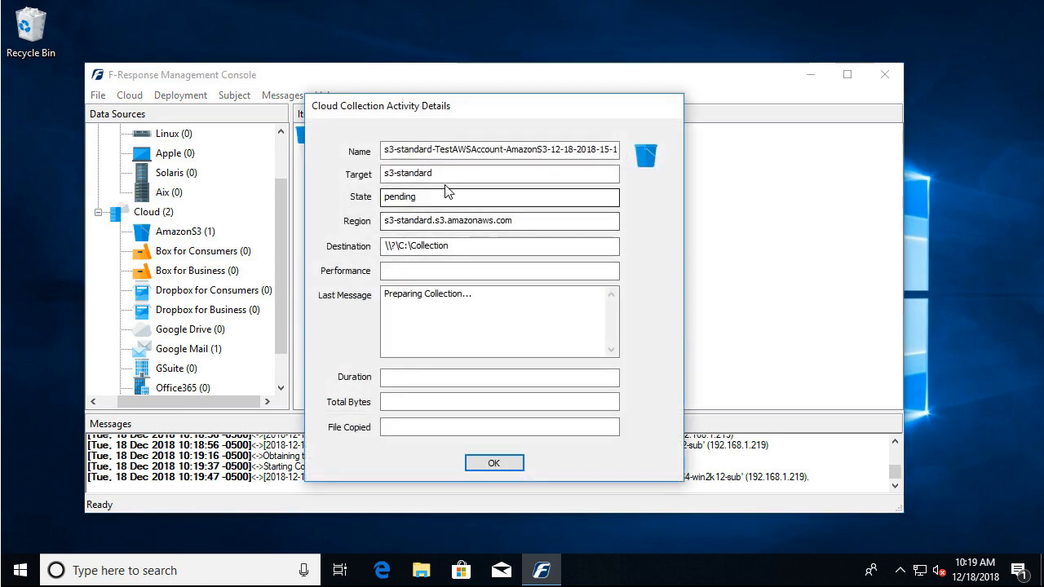
Review the activity details of the attached disk-1 drive from x64-win2k12-sub.
click(495, 464)
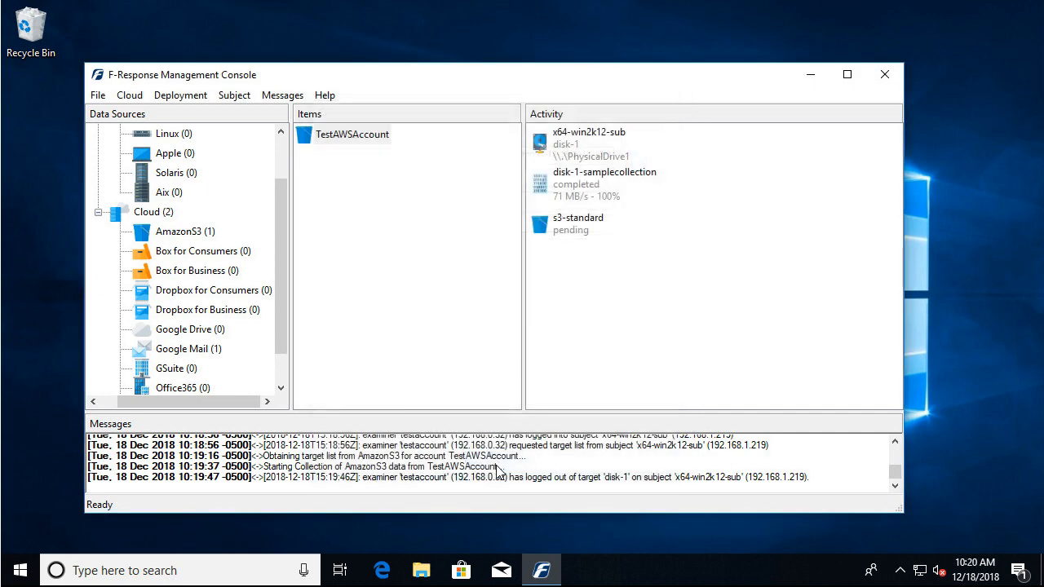
double_click(604, 162)
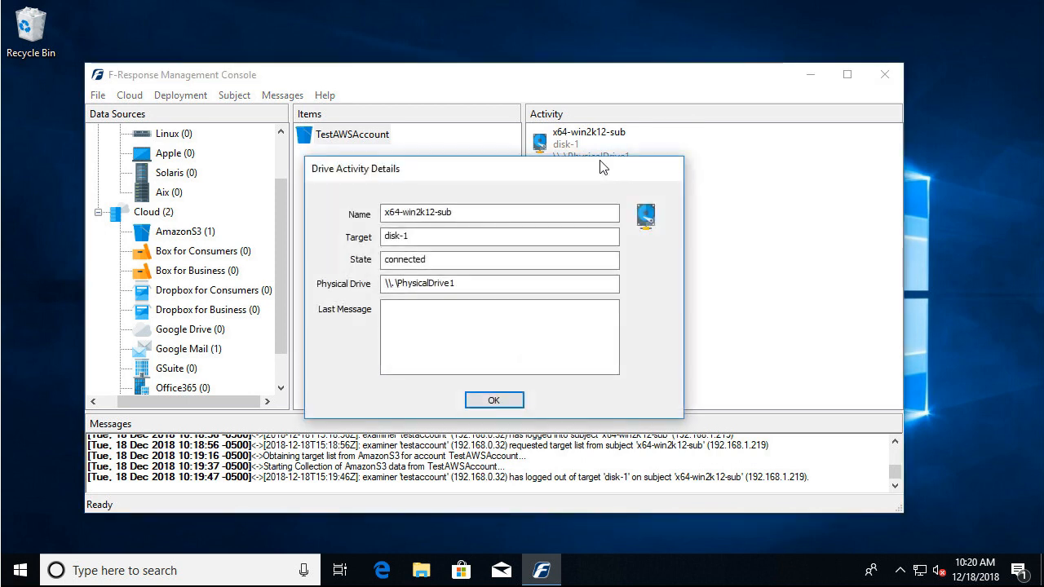
click(495, 401)
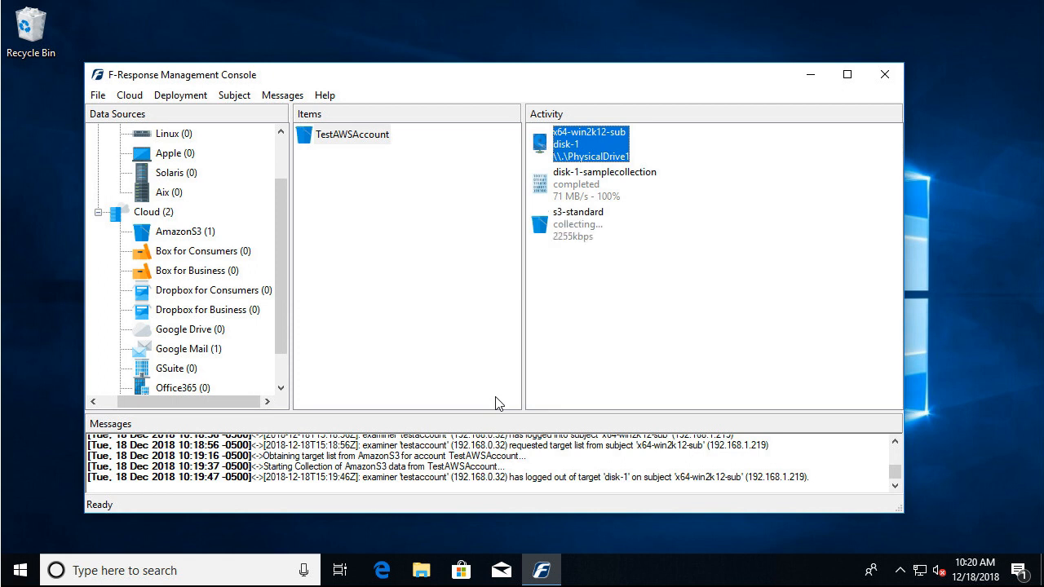
Review the cloud collection settings for retries, timeouts, file revisions, hash verification and Dropbox modified time.
click(134, 97)
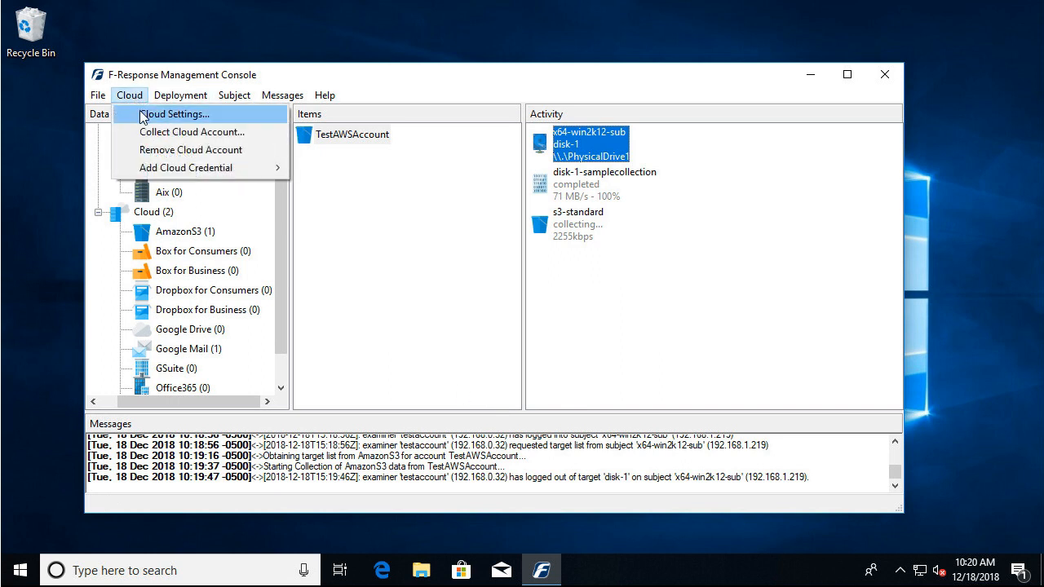
click(142, 117)
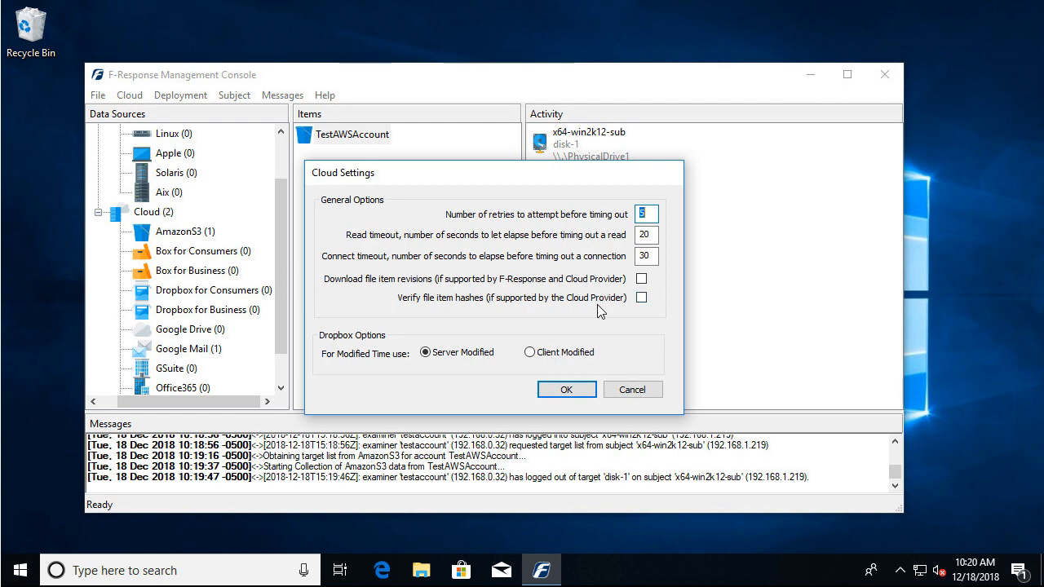
click(566, 390)
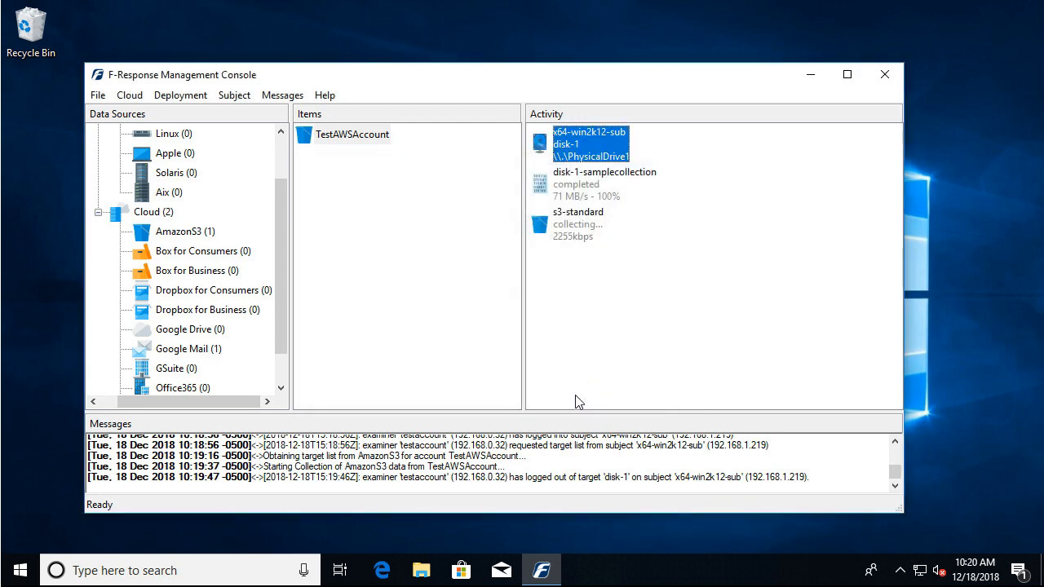
Enlarge the message log to read its entries, and check the activity details of the s3-standard collection.
drag(575, 411, 574, 333)
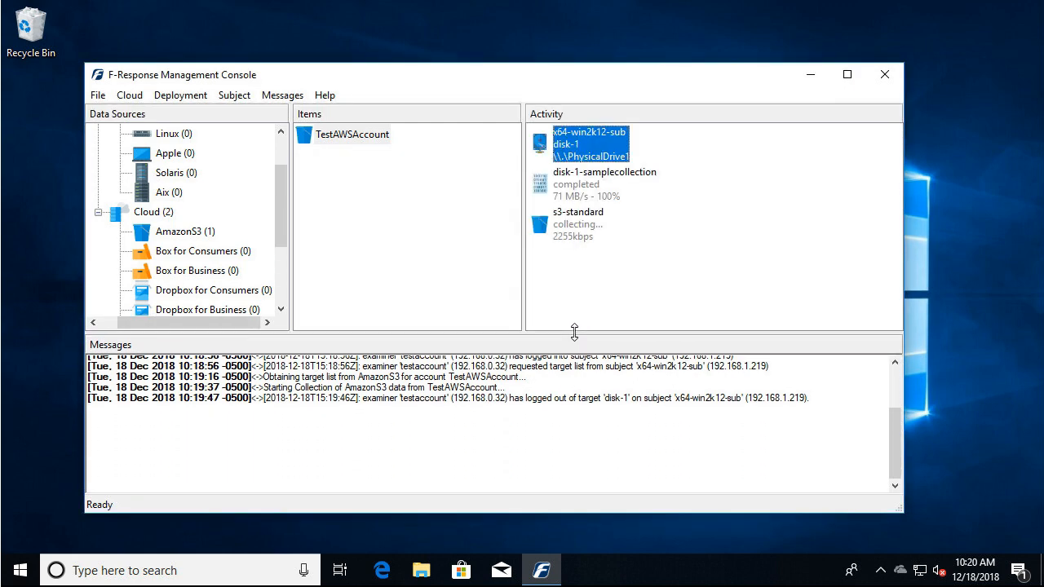
mouse_move(895, 440)
mouse_down()
mouse_move(892, 379)
mouse_move(905, 453)
mouse_up()
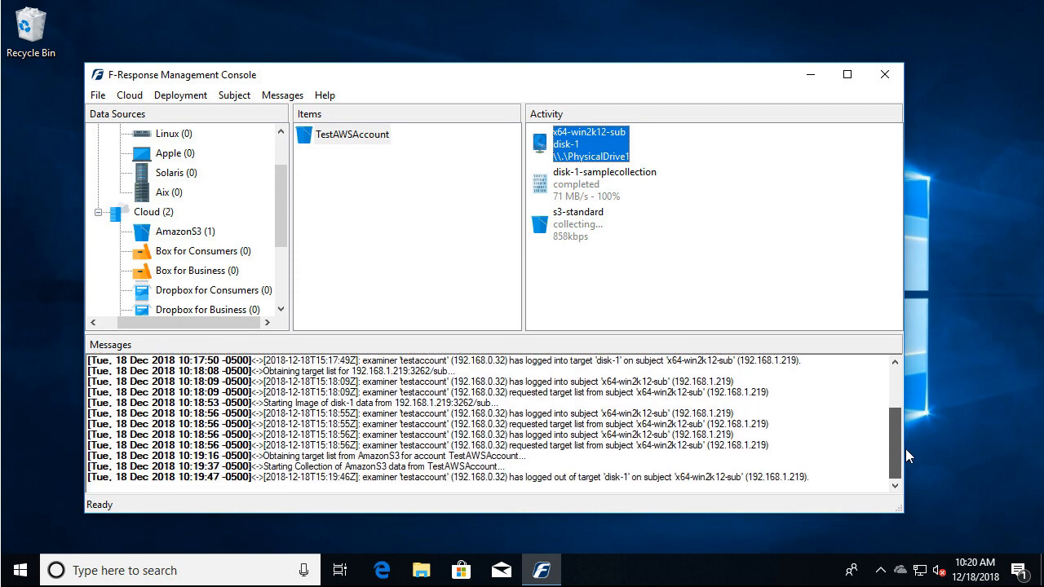
drag(905, 448, 906, 448)
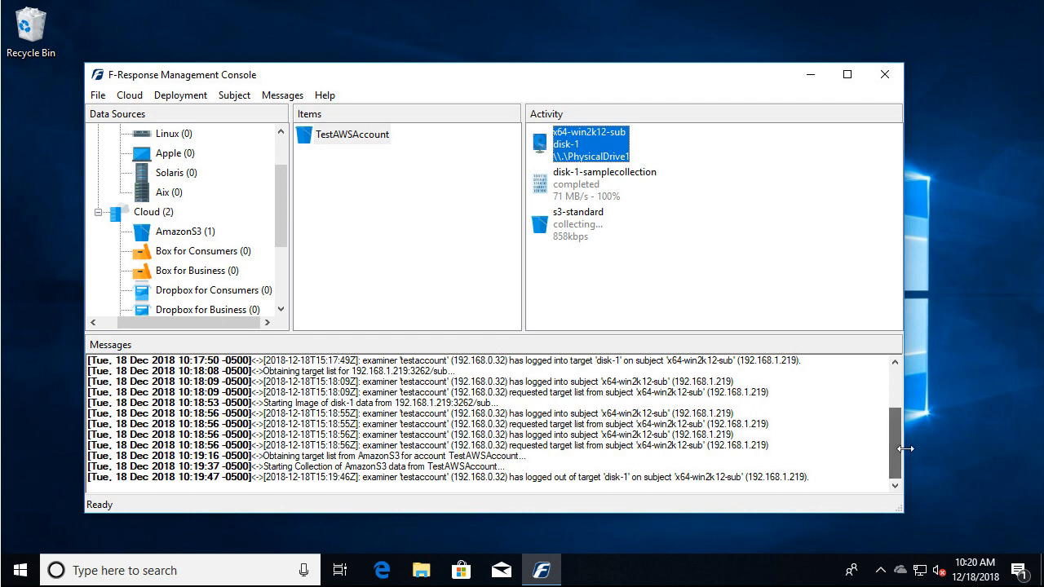
double_click(574, 230)
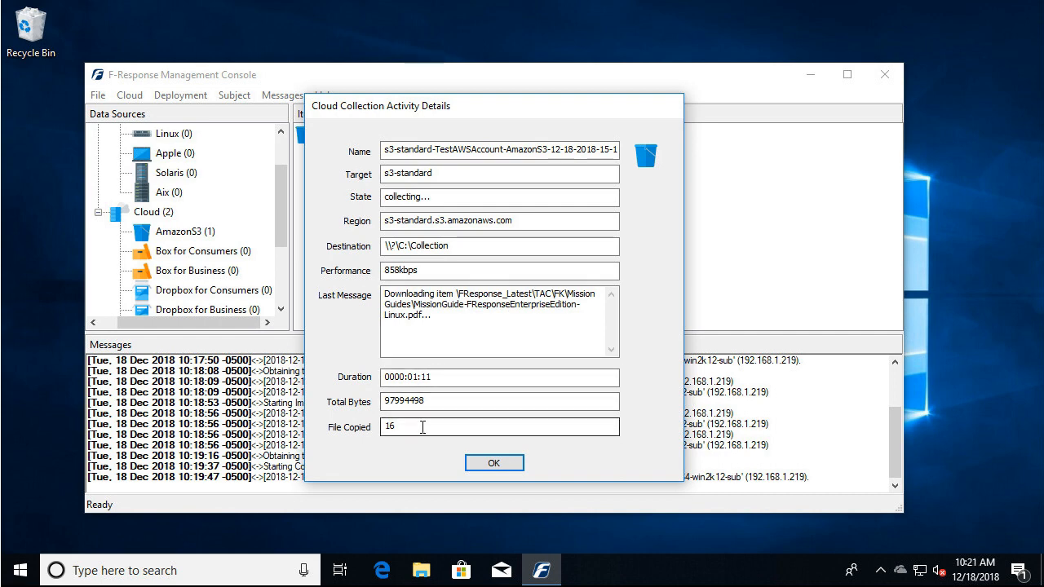
click(492, 465)
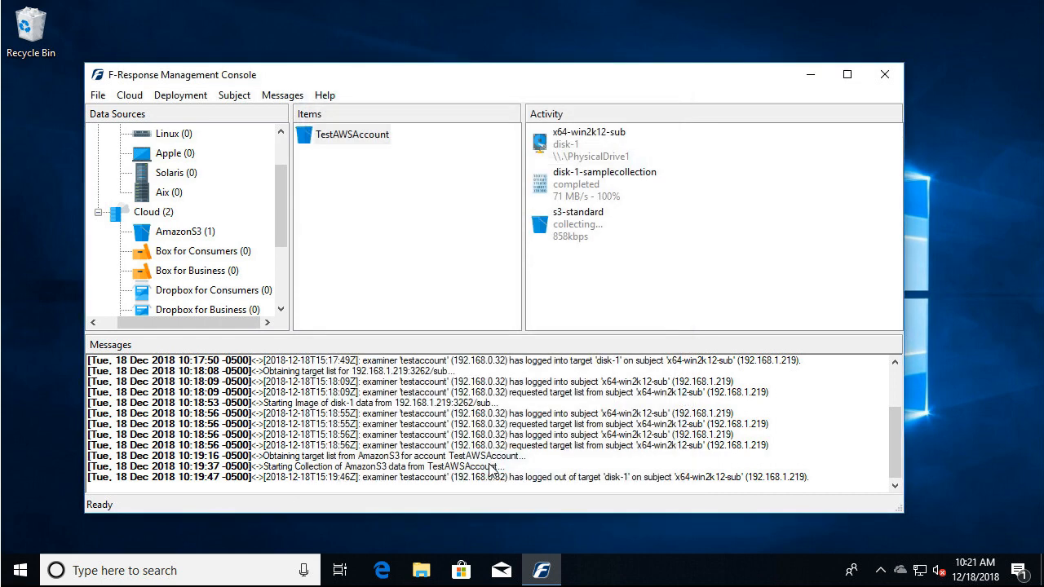
Examine the collection options for the Google Mail TestAccount, including the advanced search, and leave without collecting.
click(283, 274)
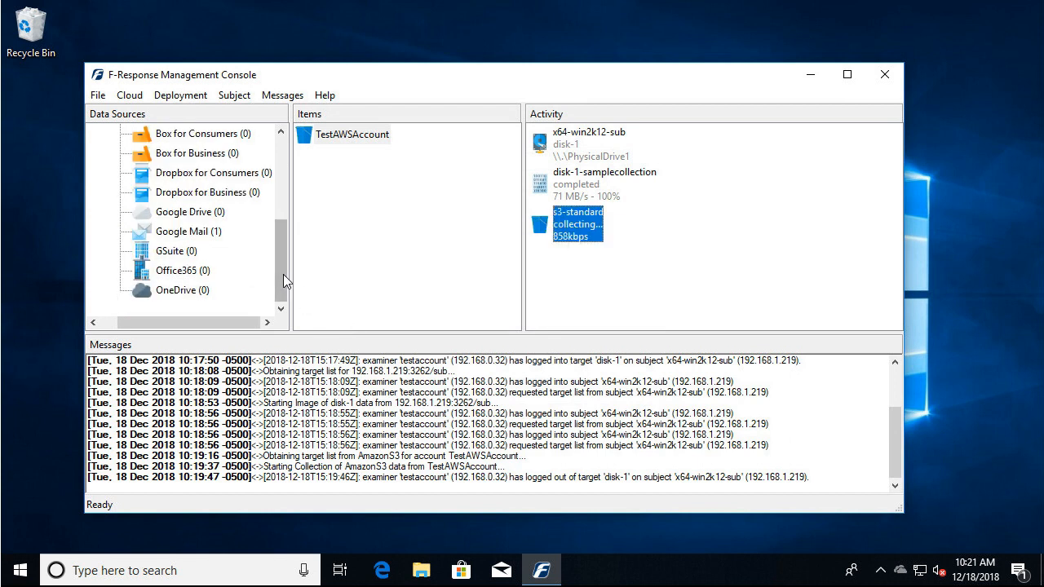
click(191, 234)
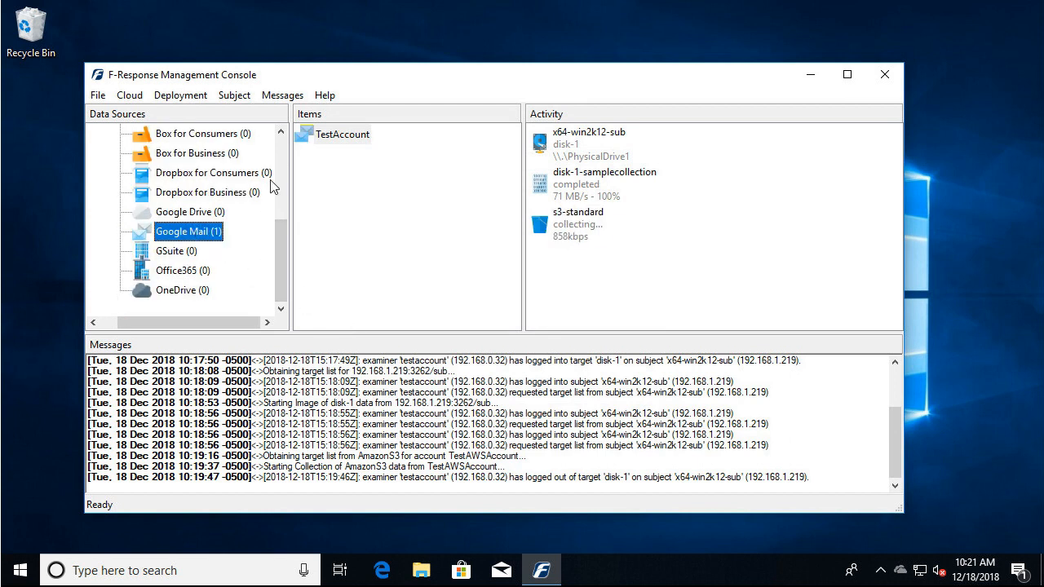
double_click(343, 144)
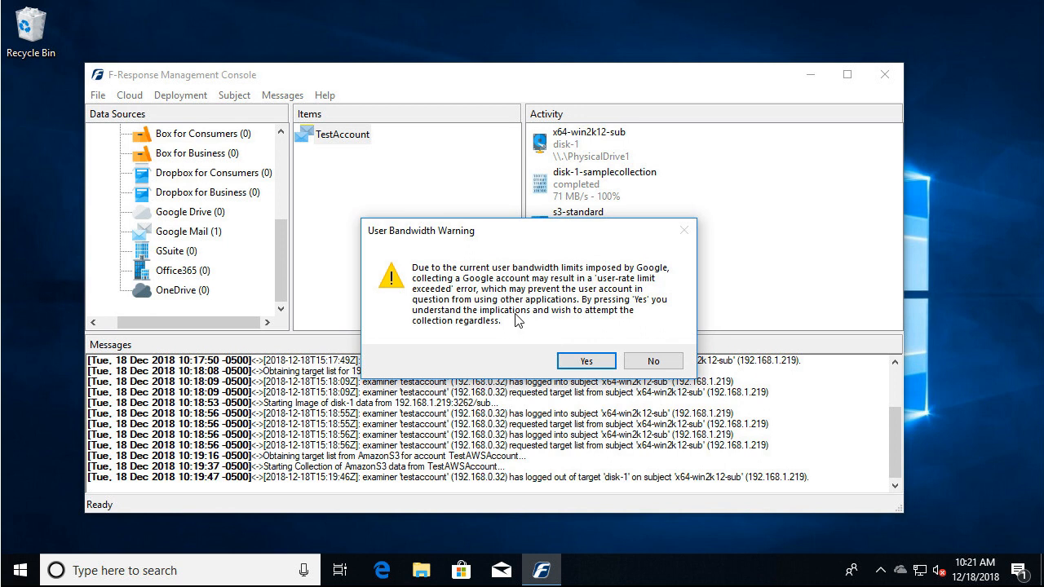
click(584, 362)
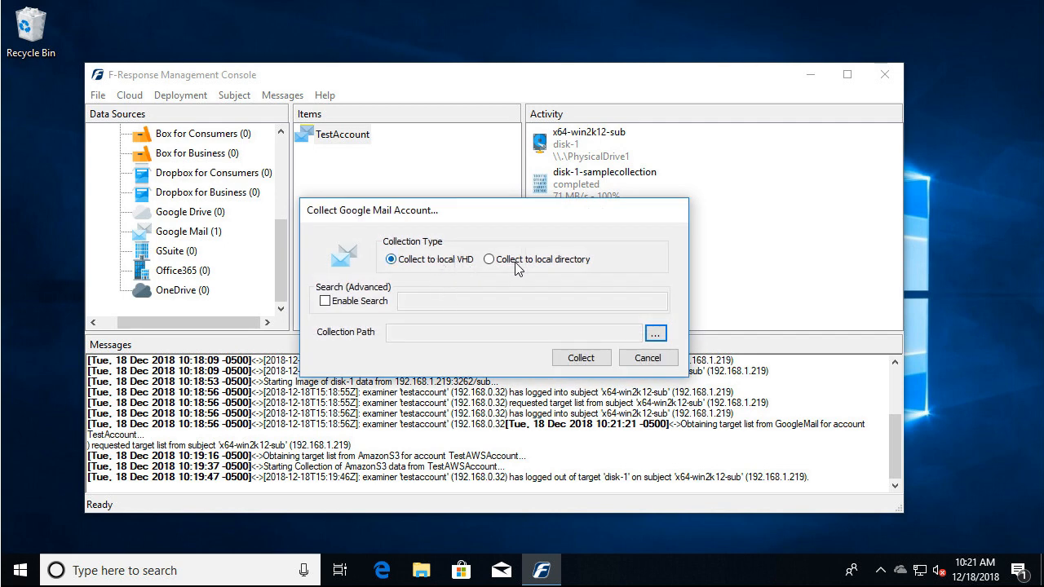
click(326, 302)
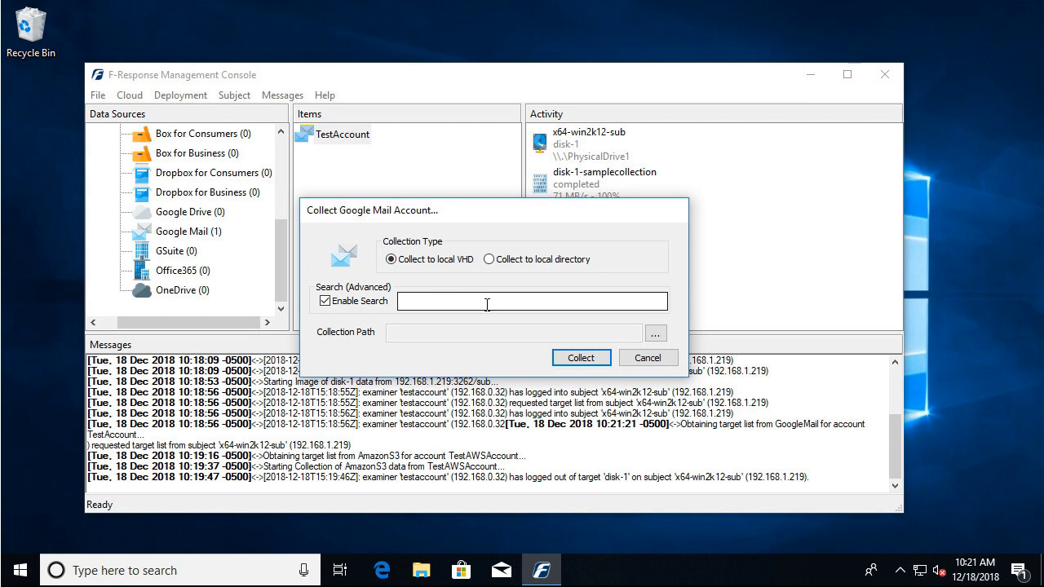
click(325, 301)
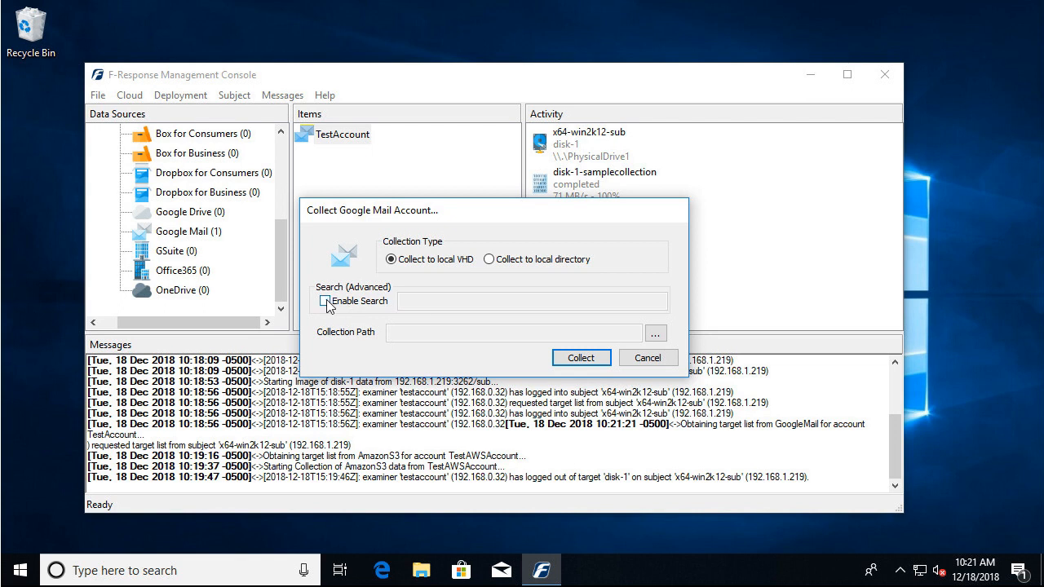
click(647, 359)
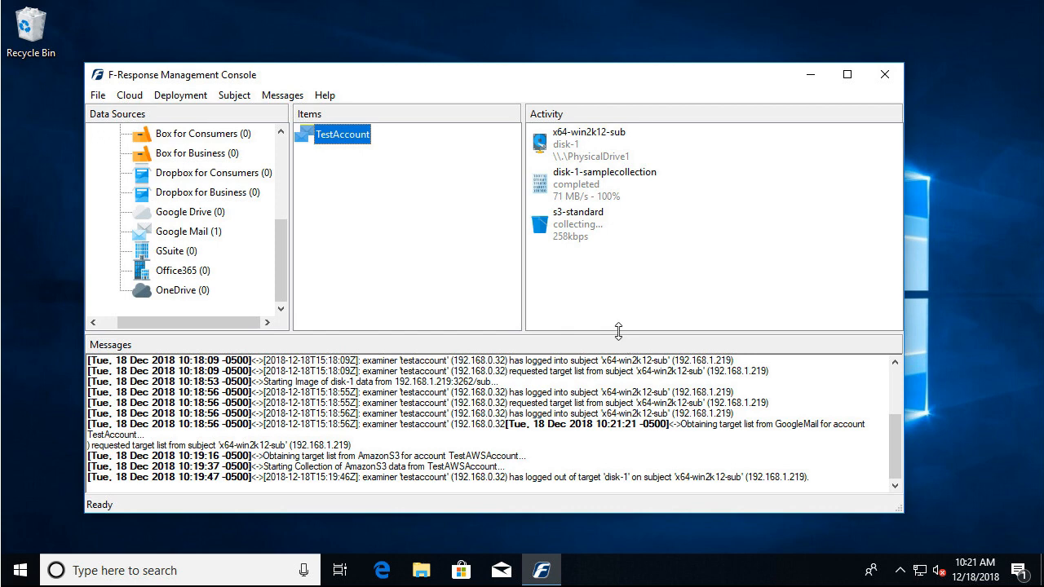
Shrink the message log and remove the disk-1-samplecollection image from the activity list.
drag(619, 333, 627, 397)
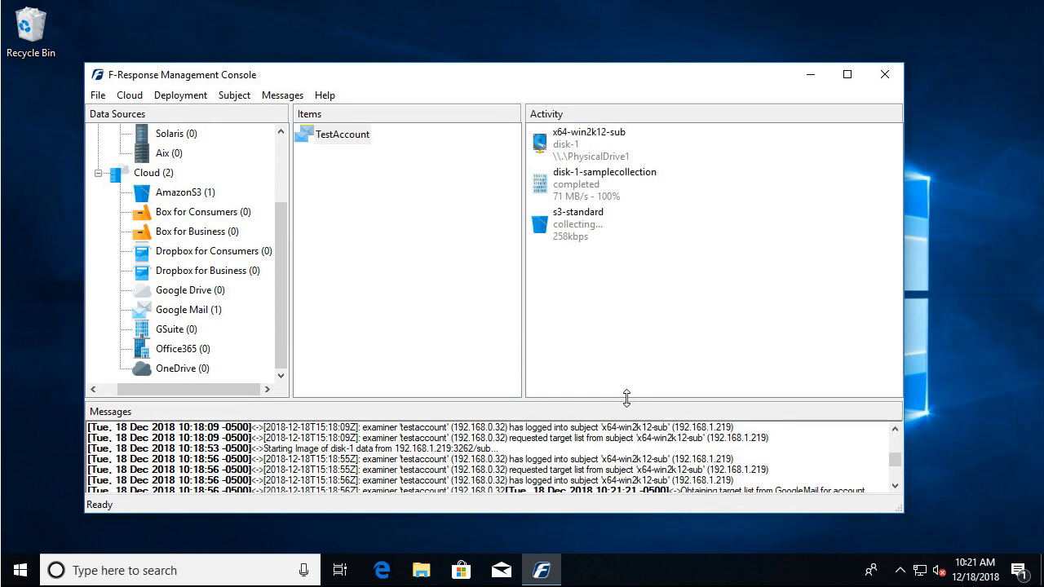
click(280, 163)
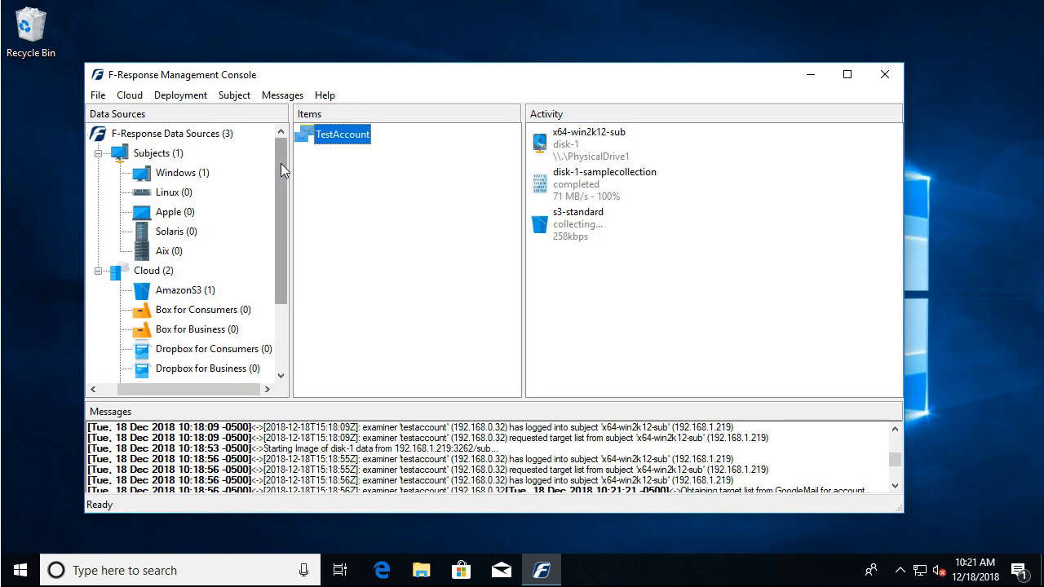
click(593, 193)
right_click(593, 193)
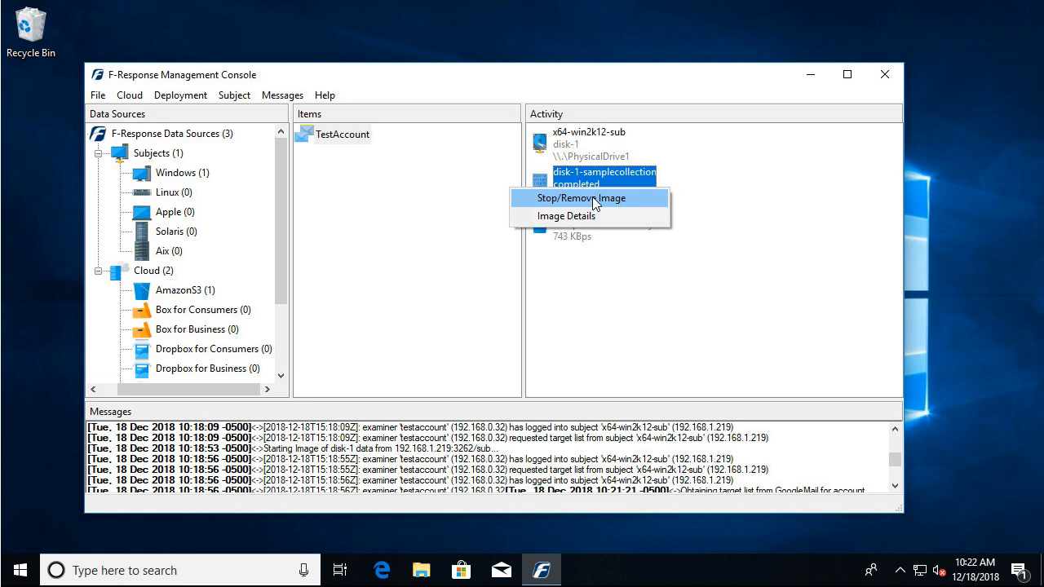
click(593, 198)
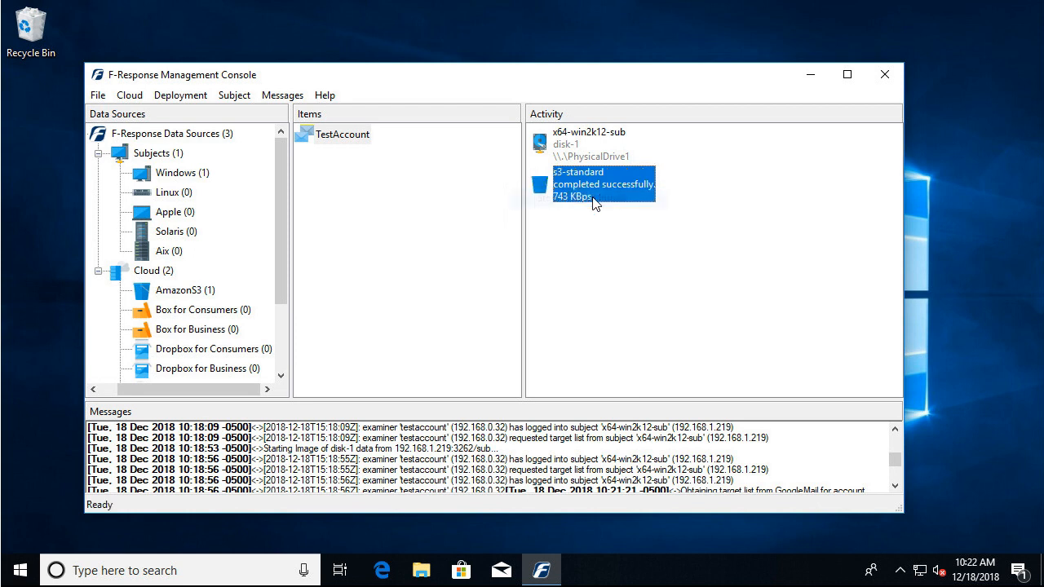
Detach the disk-1 drive of x64-win2k12-sub.
click(583, 140)
right_click(583, 137)
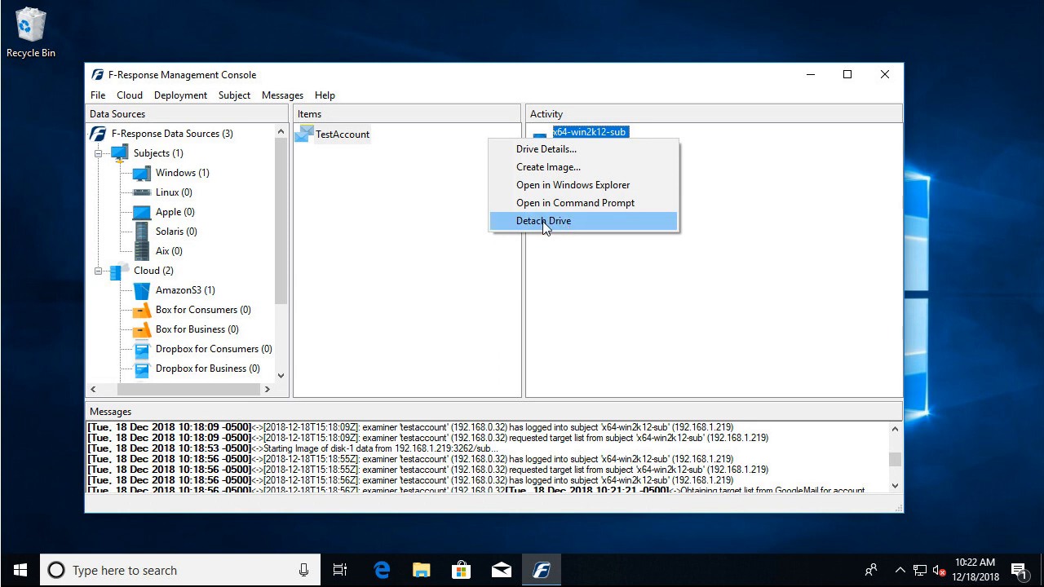
click(542, 221)
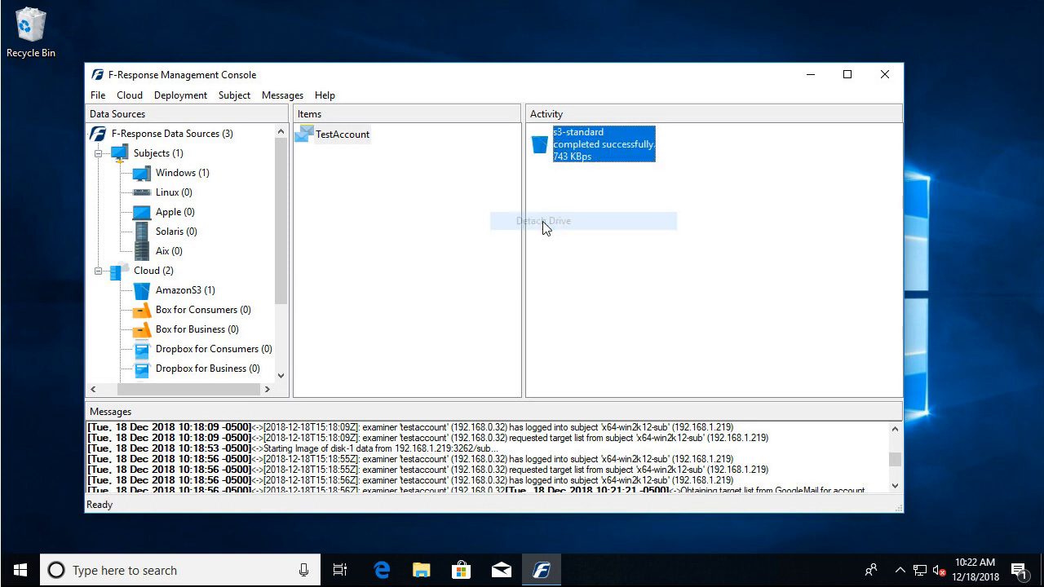
right_click(585, 149)
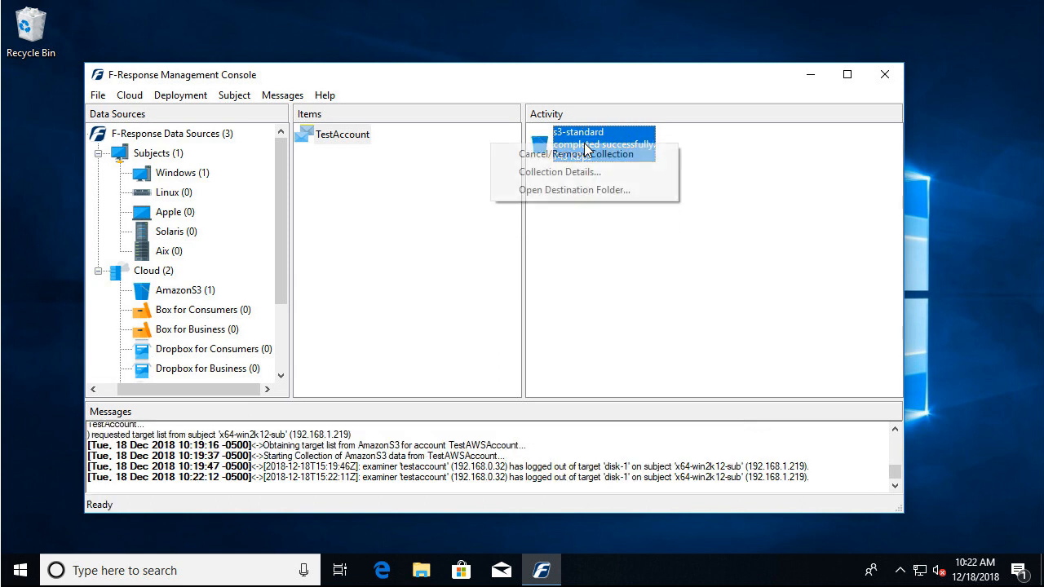
click(571, 190)
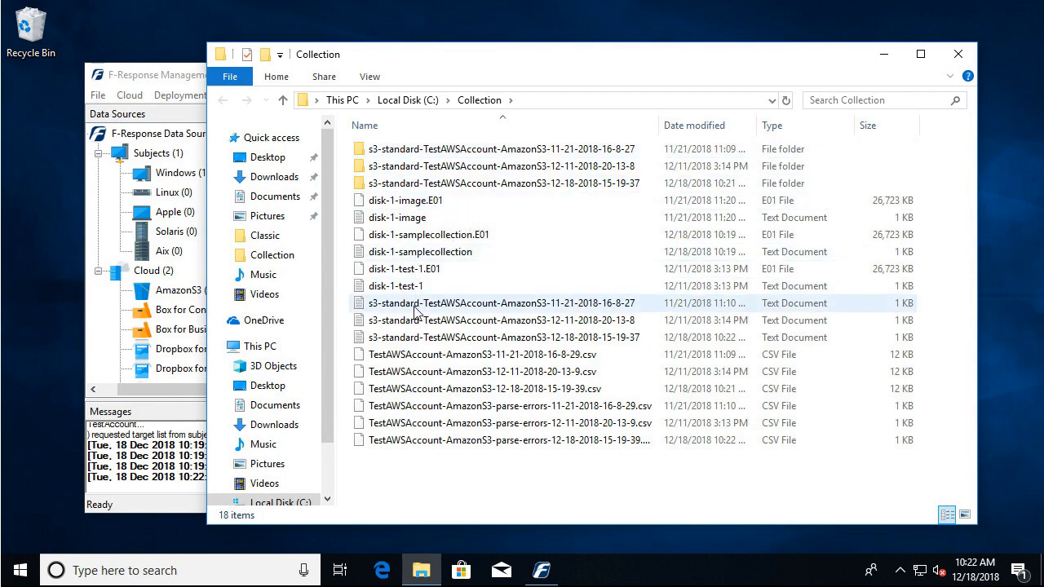
double_click(392, 343)
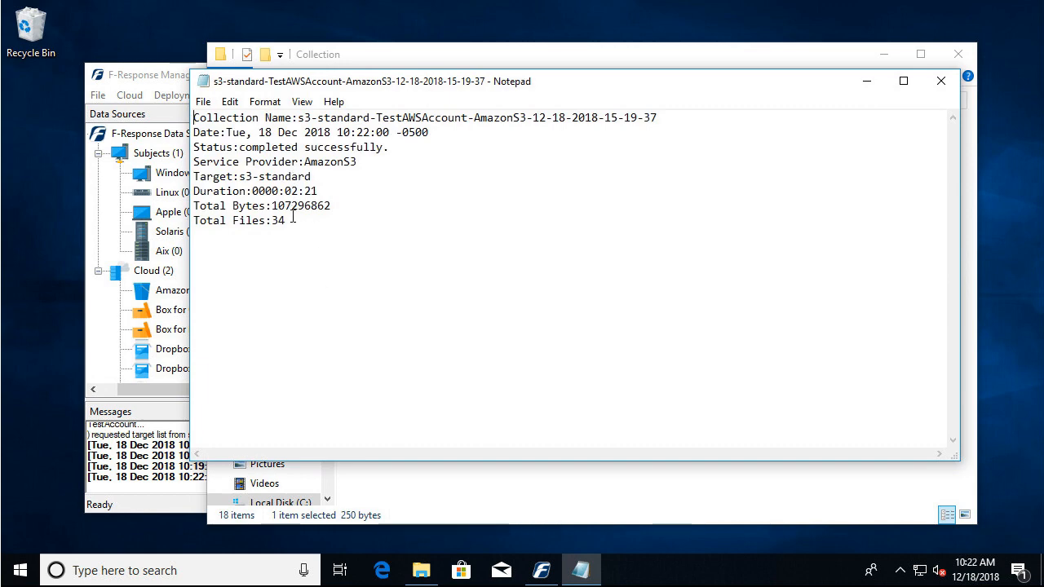
click(946, 85)
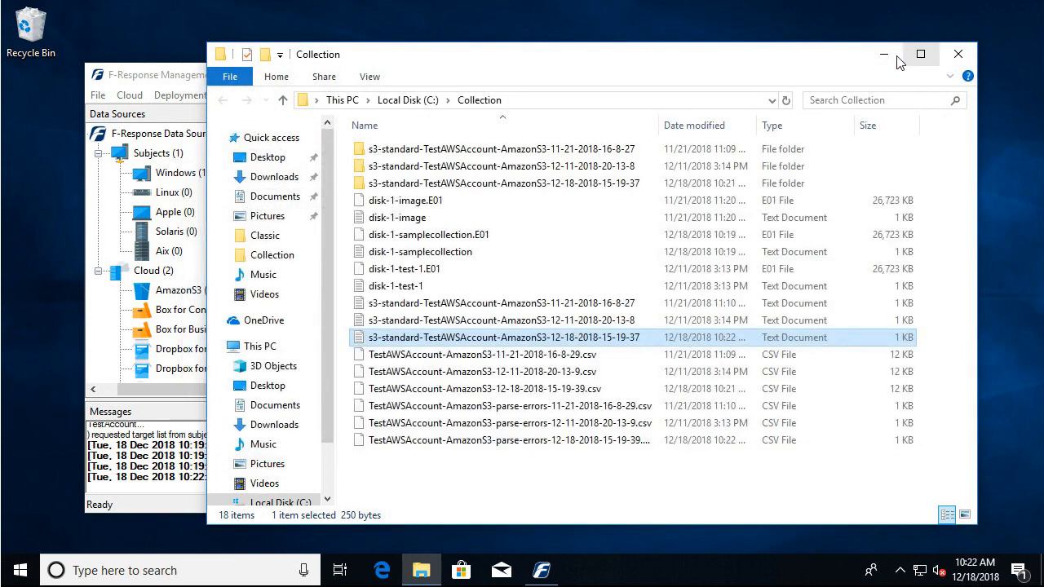
click(879, 63)
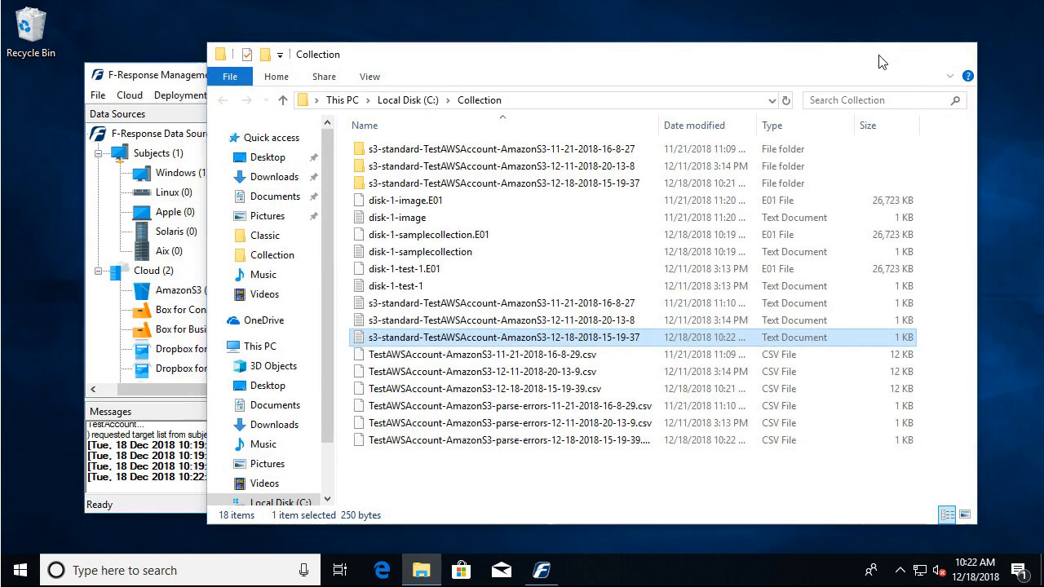
Remove the s3-standard collection from the activity list, and stop and remove the Subject software from the Windows subject x64-win2k12-sub.
right_click(584, 148)
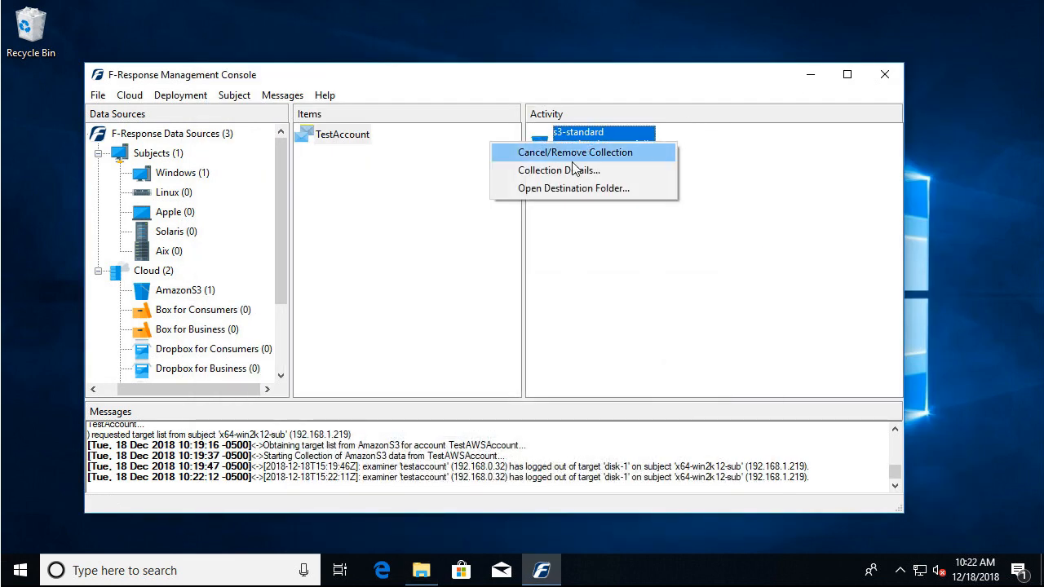
click(574, 152)
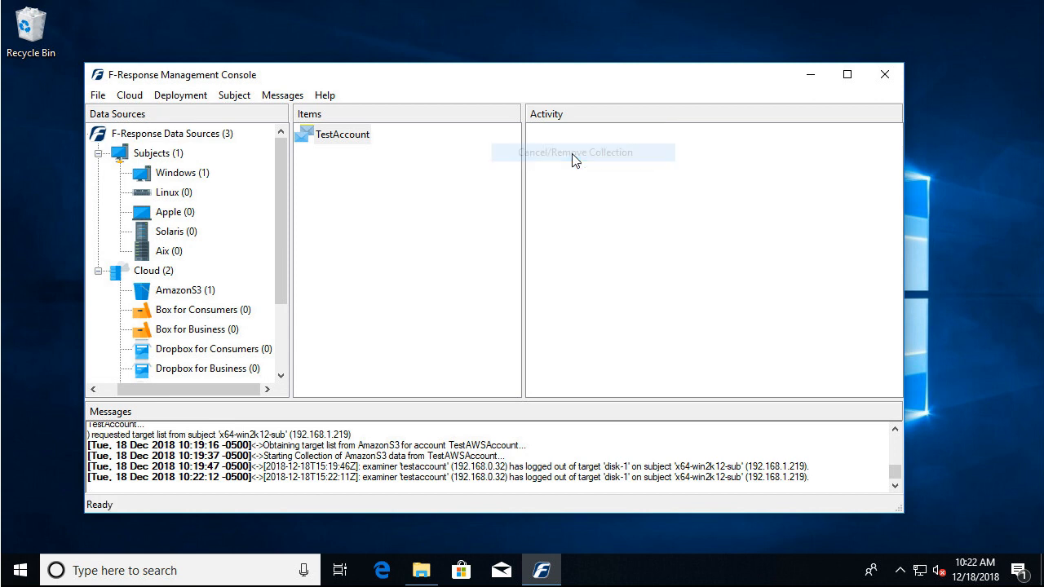
click(196, 173)
right_click(337, 138)
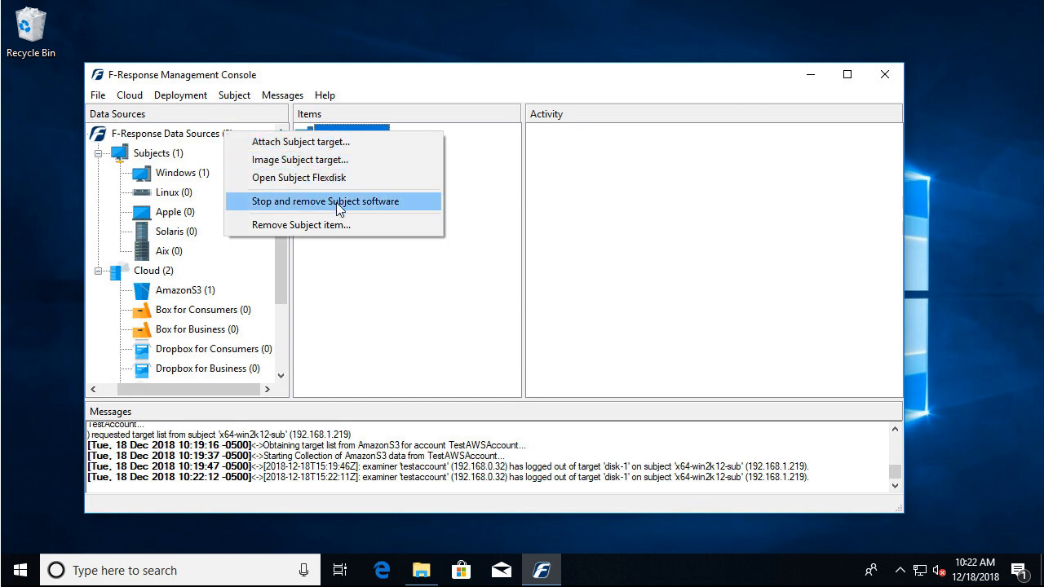
click(336, 203)
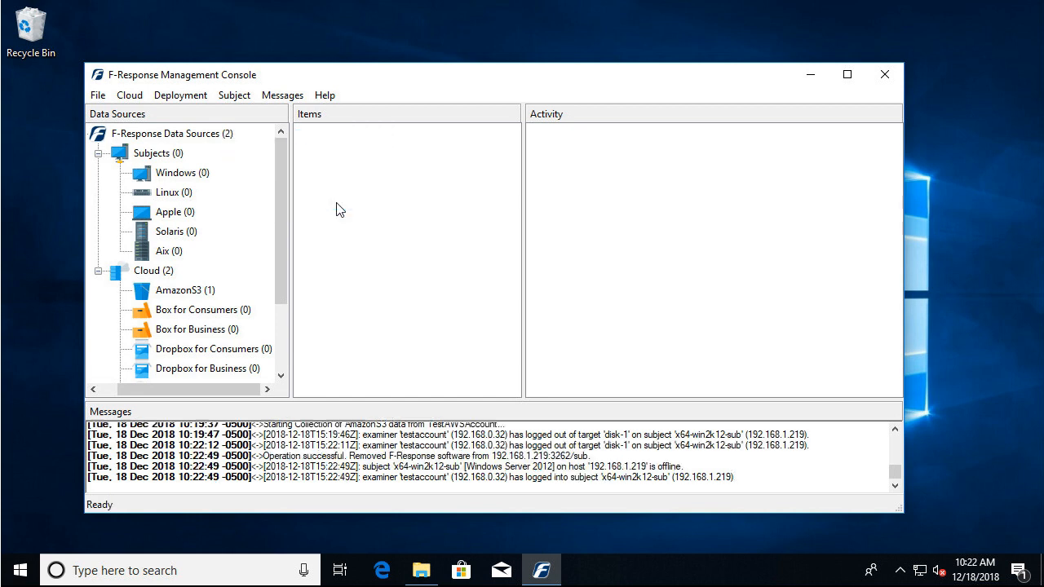